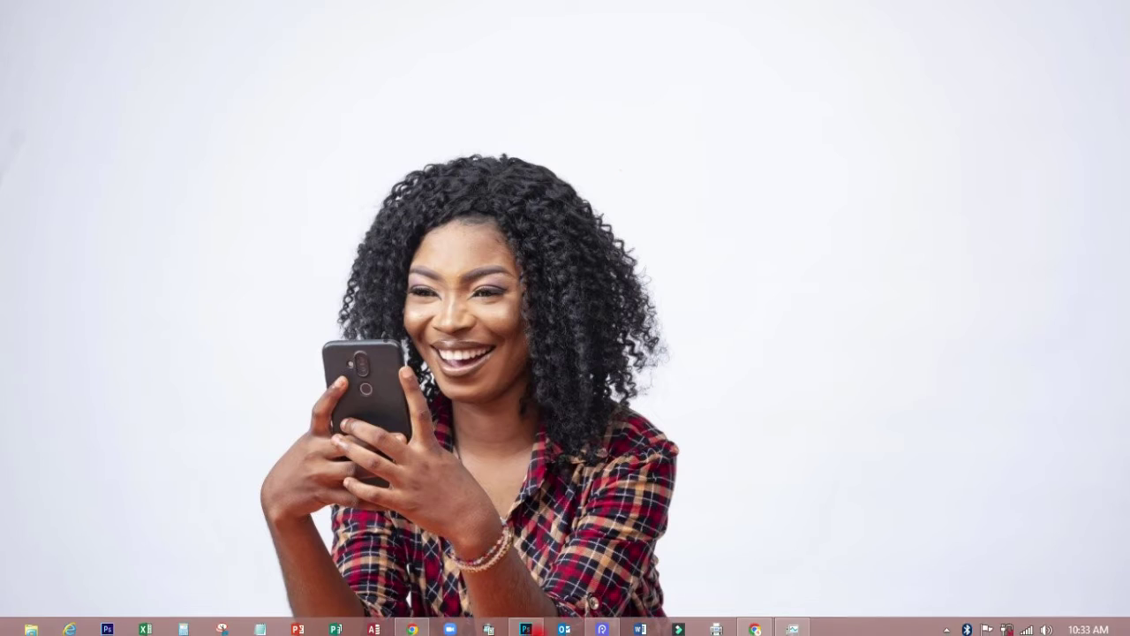
# Open wrapping.jpg from the Downloads folder through File > Open
pyautogui.click(527, 624)
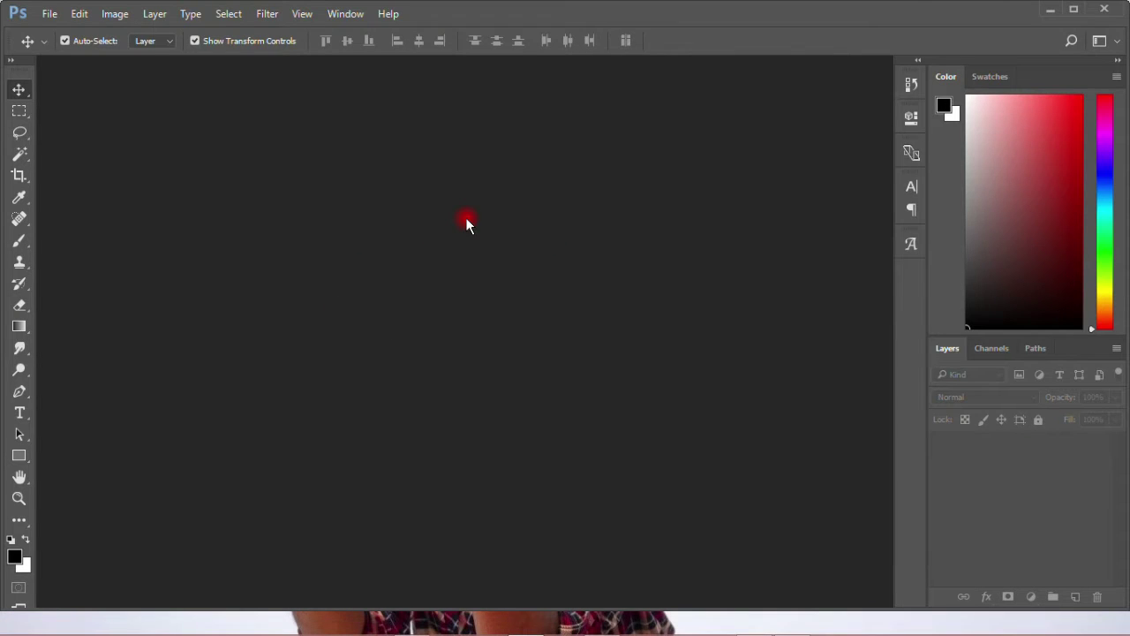
pyautogui.click(49, 13)
pyautogui.click(82, 49)
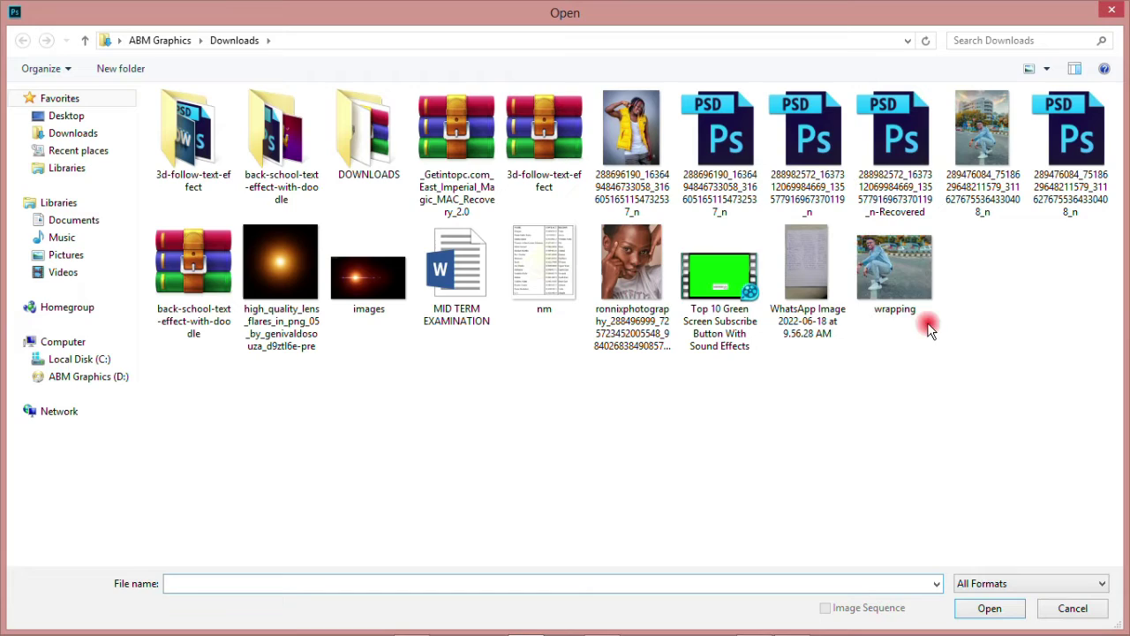
pyautogui.doubleClick(890, 264)
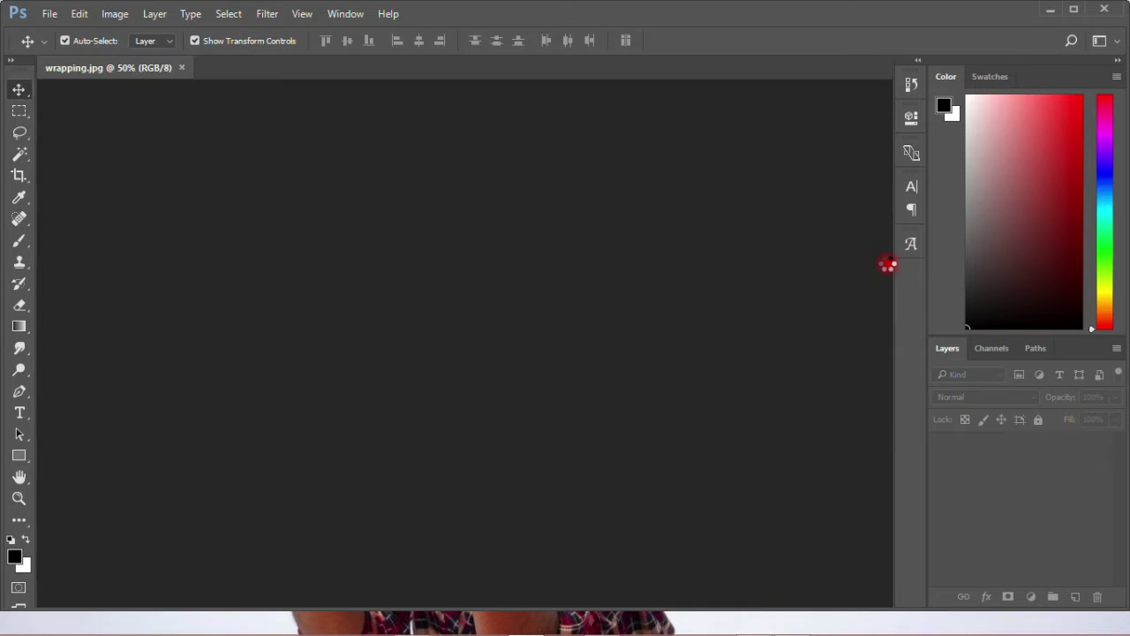
pyautogui.scroll(-2, 375, 282)
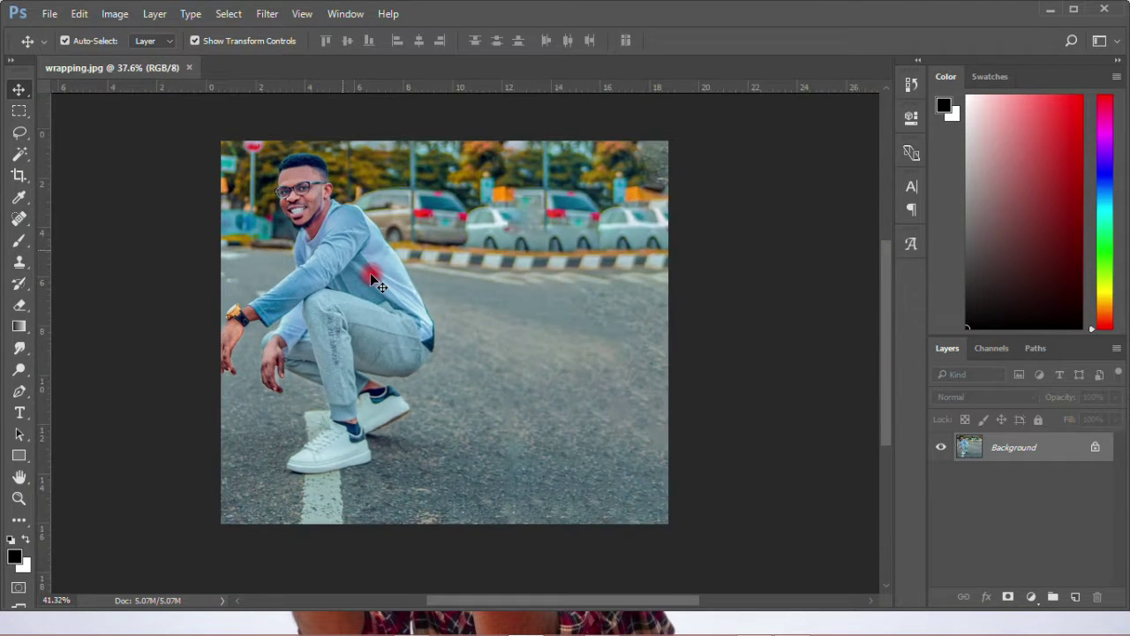
pyautogui.scroll(3, 375, 282)
pyautogui.scroll(-2, 375, 282)
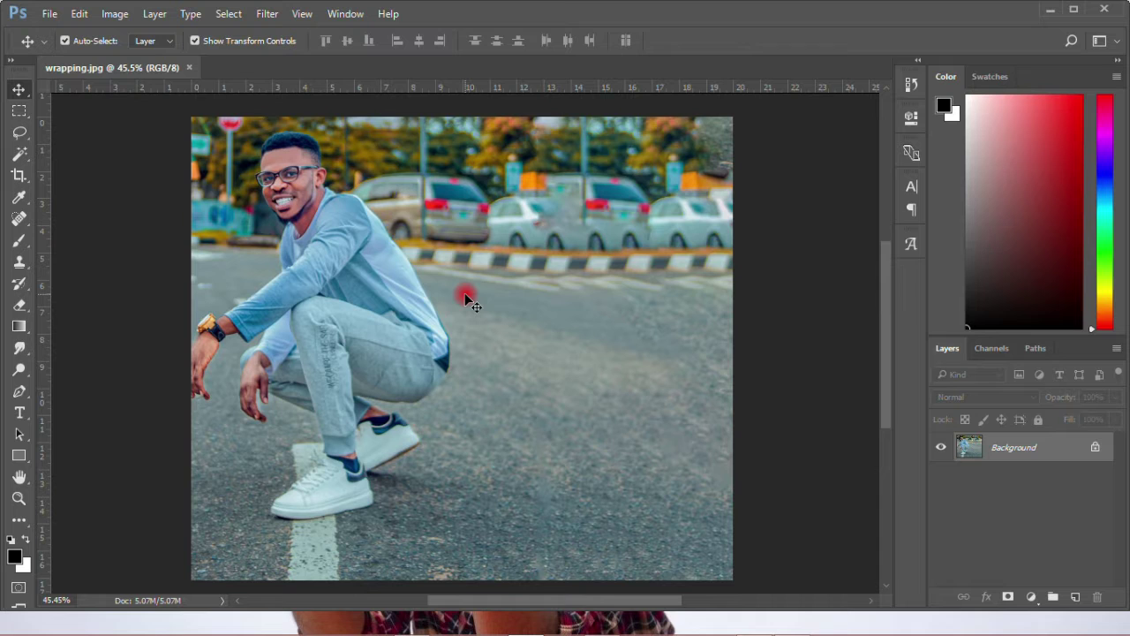
# Drag a horizontal guide from the top ruler to just above the man's head
pyautogui.moveTo(465, 78)
pyautogui.mouseDown()
pyautogui.moveTo(442, 91)
pyautogui.moveTo(486, 91)
pyautogui.moveTo(451, 88)
pyautogui.mouseUp()
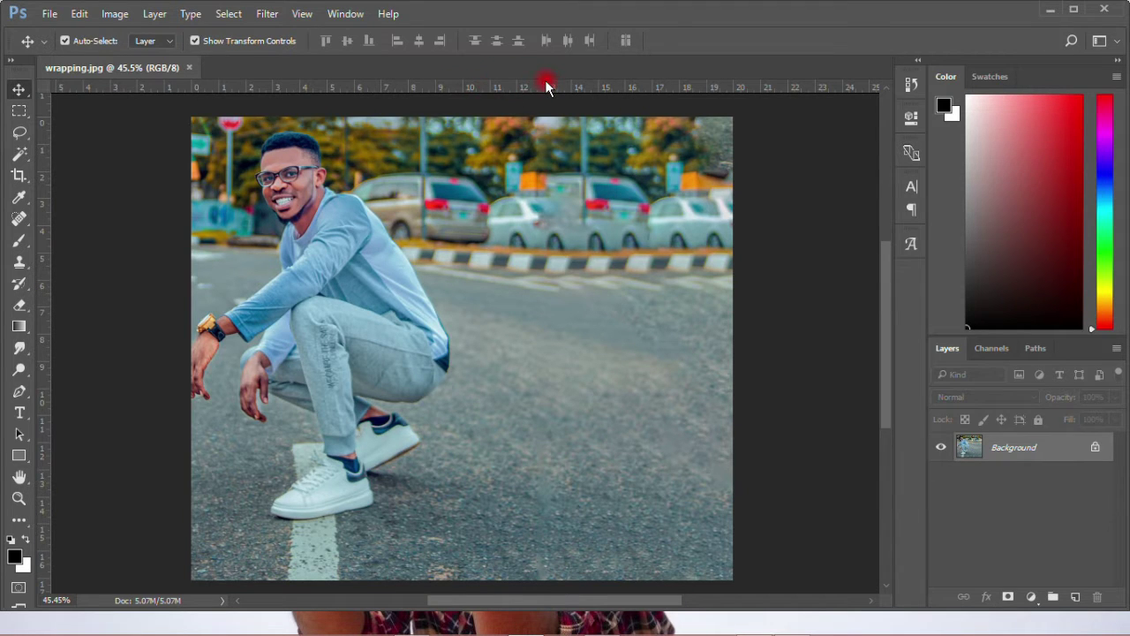
pyautogui.moveTo(546, 86); pyautogui.dragTo(547, 130)
pyautogui.scroll(10, 292, 129)
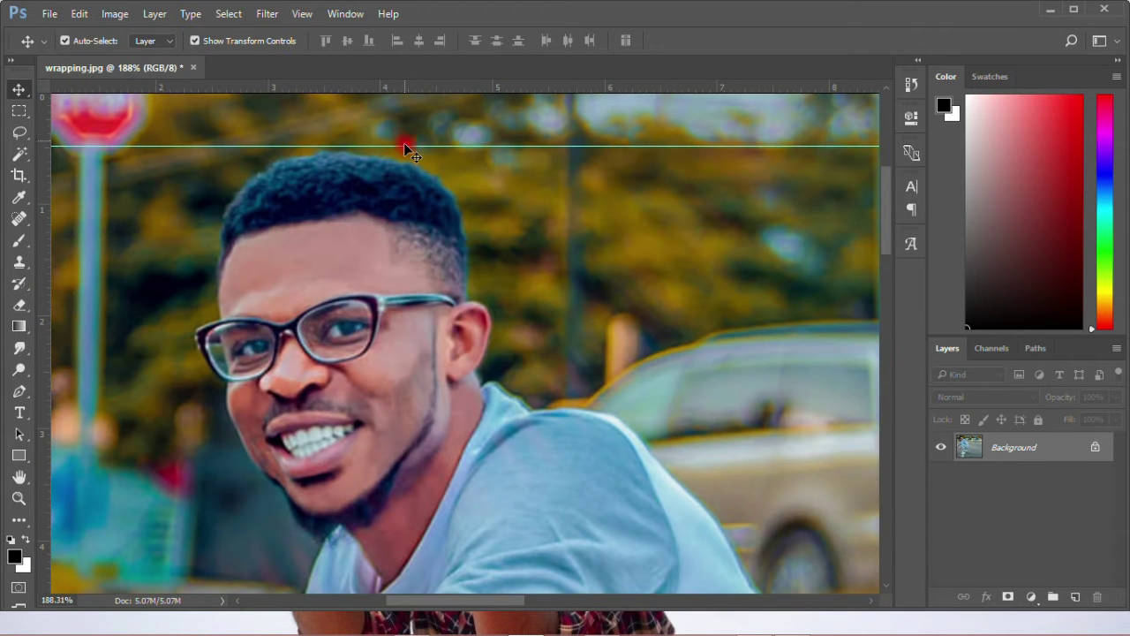
pyautogui.moveTo(406, 146); pyautogui.dragTo(407, 151)
pyautogui.scroll(-7, 388, 97)
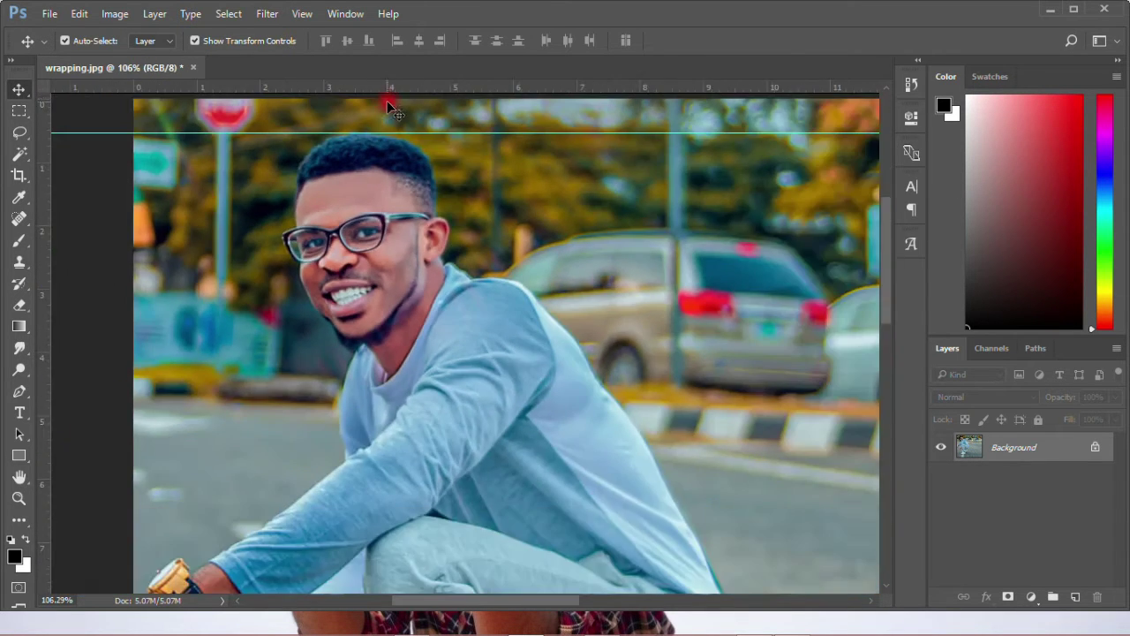
pyautogui.scroll(-3, 362, 99)
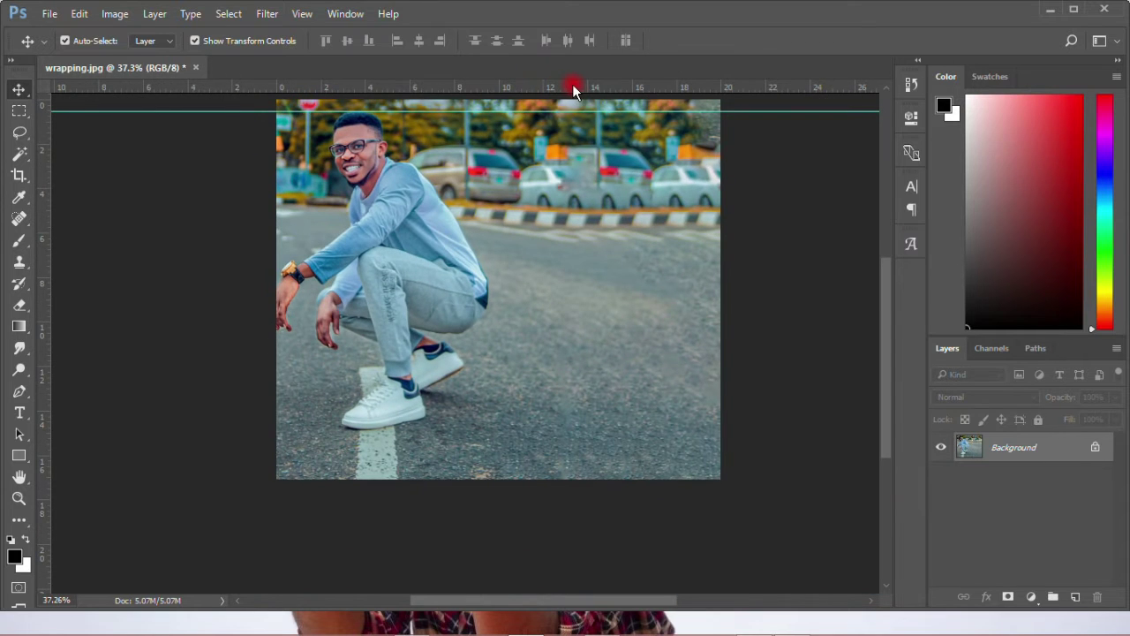
# Add a second horizontal guide aligned with the bottom of the man's shoes
pyautogui.moveTo(574, 85); pyautogui.dragTo(630, 416)
pyautogui.scroll(7, 462, 416)
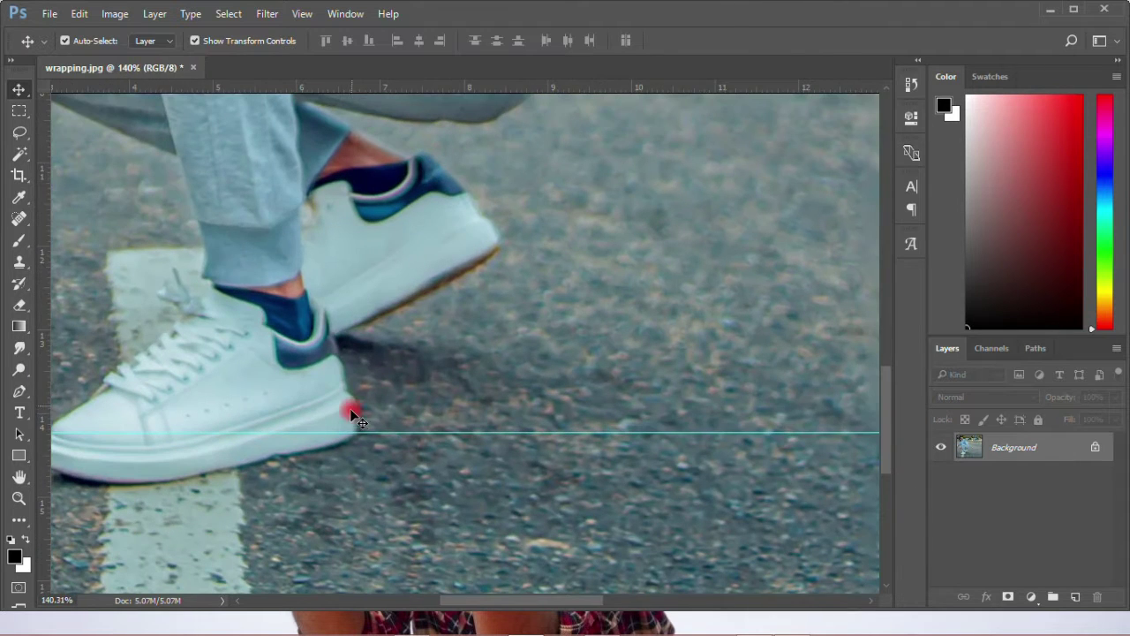
pyautogui.moveTo(380, 432); pyautogui.dragTo(397, 290)
pyautogui.scroll(-3, 399, 336)
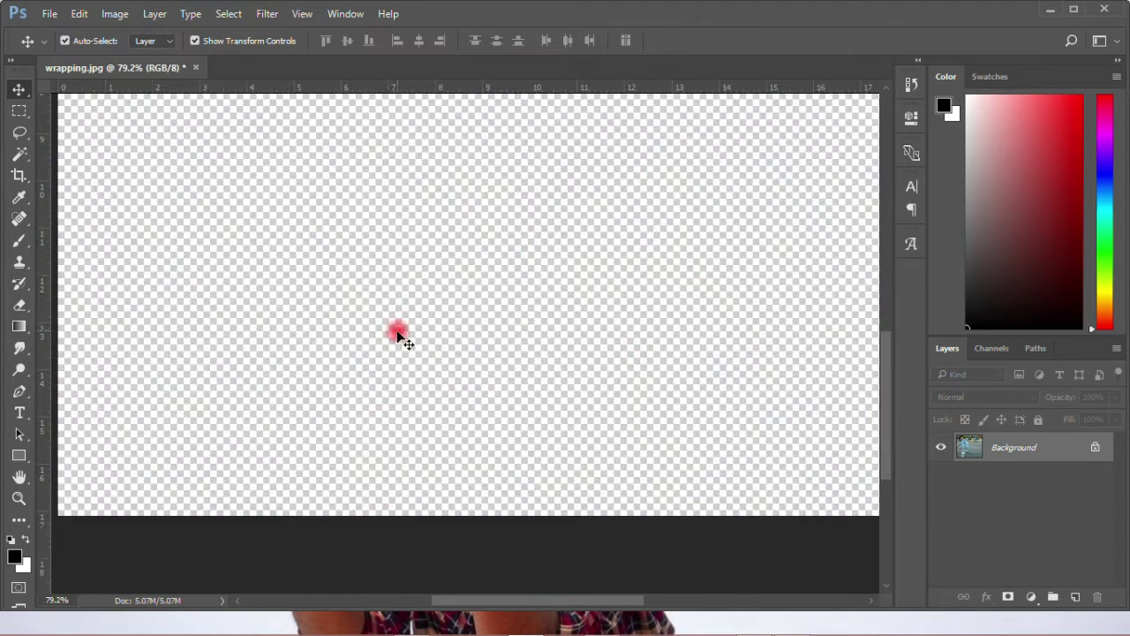
pyautogui.scroll(-3, 397, 344)
pyautogui.scroll(2, 395, 371)
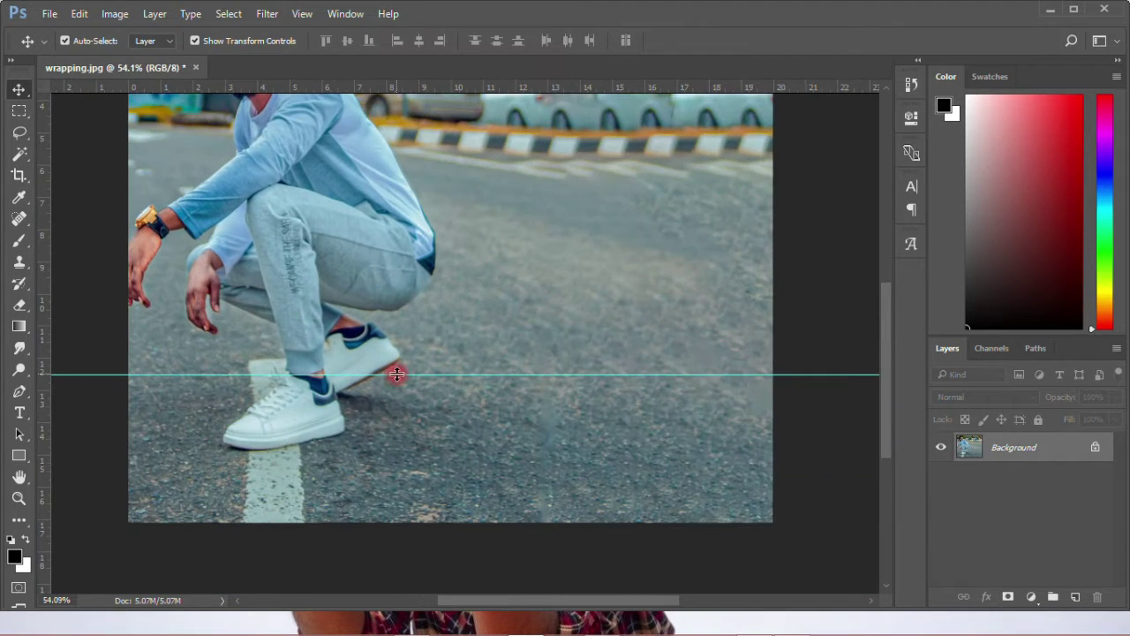
pyautogui.moveTo(396, 375); pyautogui.dragTo(398, 449)
pyautogui.scroll(3, 298, 450)
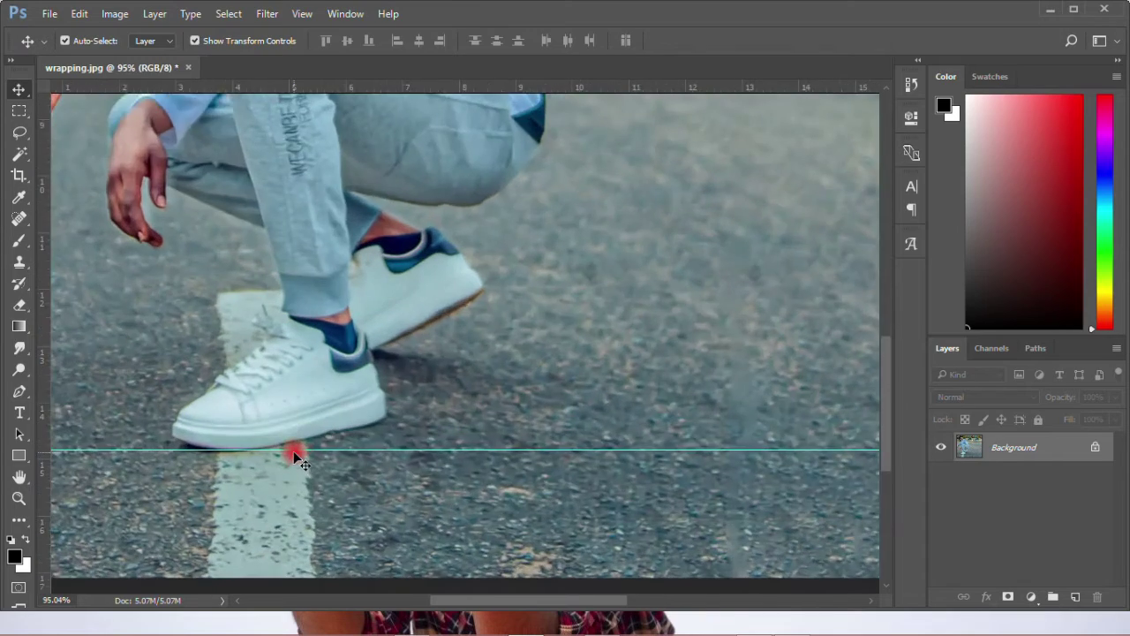
pyautogui.scroll(3, 296, 455)
pyautogui.moveTo(277, 456); pyautogui.dragTo(280, 455)
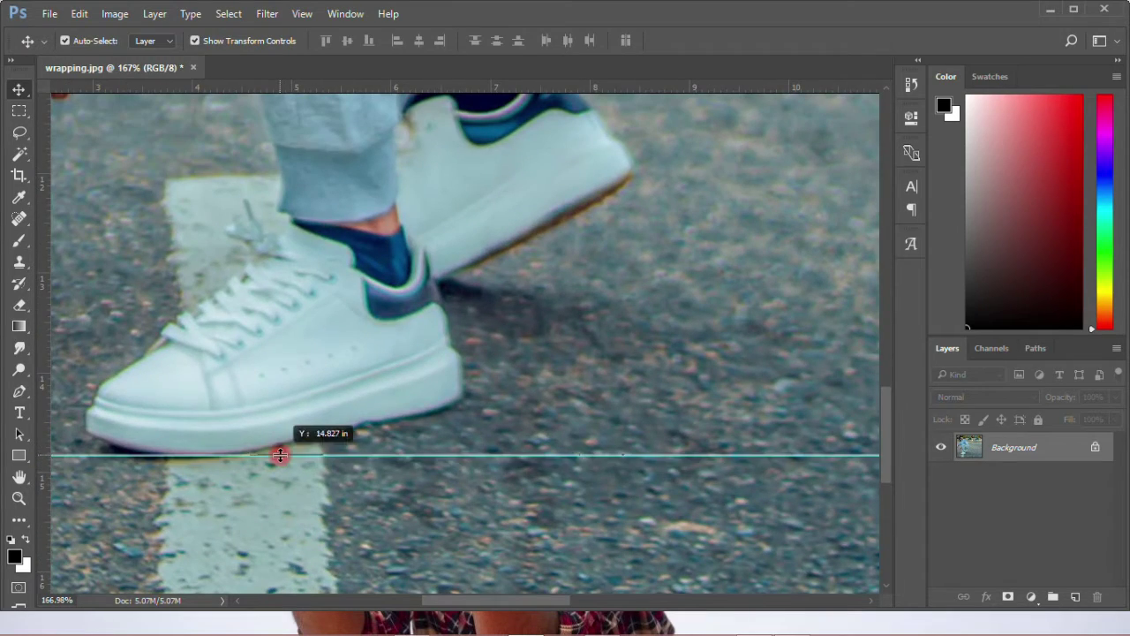
# Drag a vertical guide from the left ruler to about 17.5 in near the photo's right edge
pyautogui.scroll(-8, 403, 361)
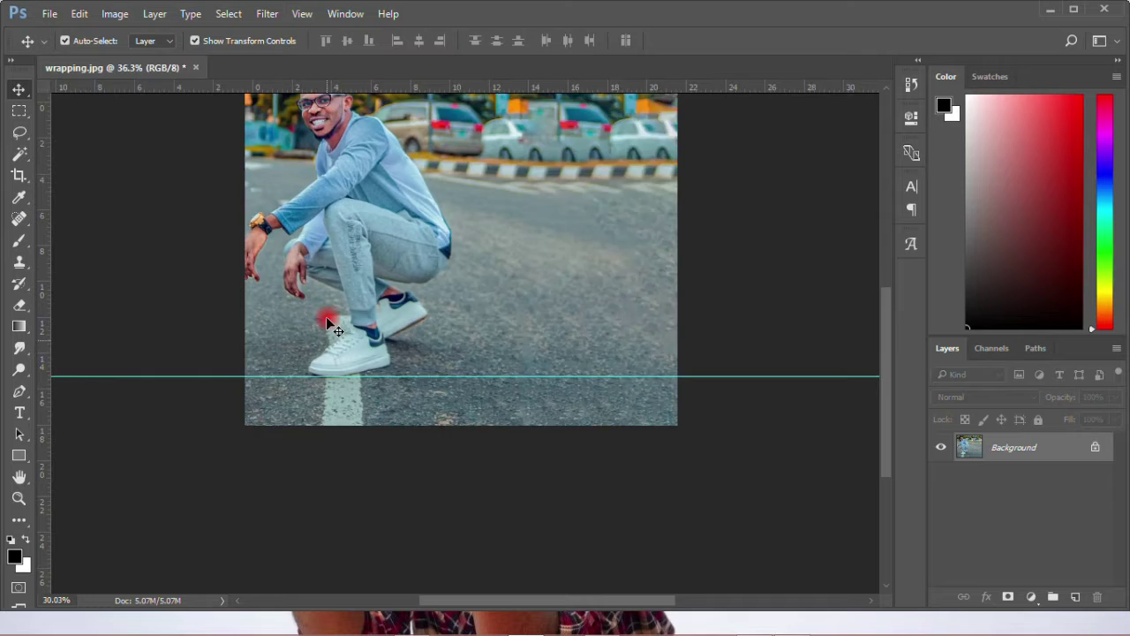
pyautogui.scroll(-2, 327, 322)
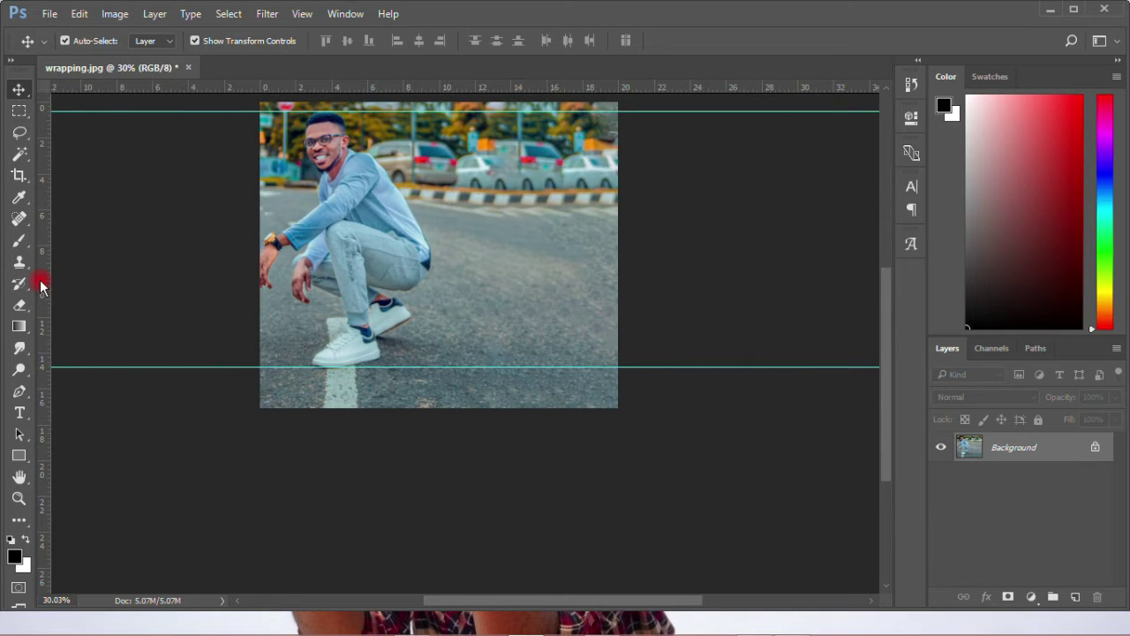
pyautogui.moveTo(40, 285); pyautogui.dragTo(576, 294)
pyautogui.scroll(2, 503, 124)
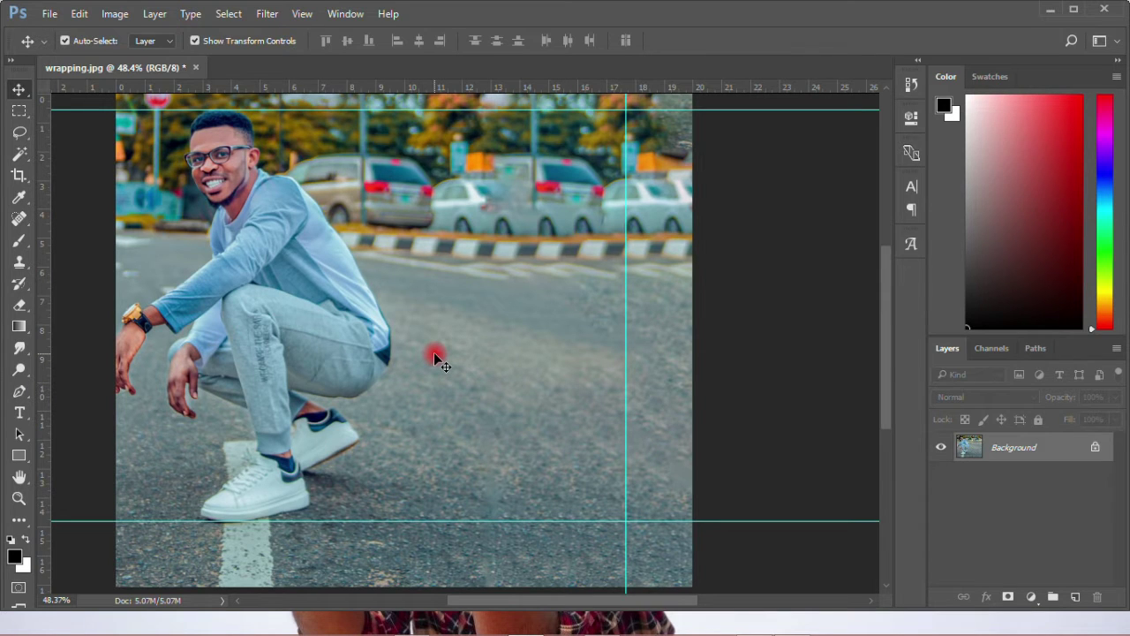
# Select the standard Pen Tool from the pen group, in Path mode
pyautogui.click(22, 392)
pyautogui.rightClick(23, 392)
pyautogui.click(88, 388)
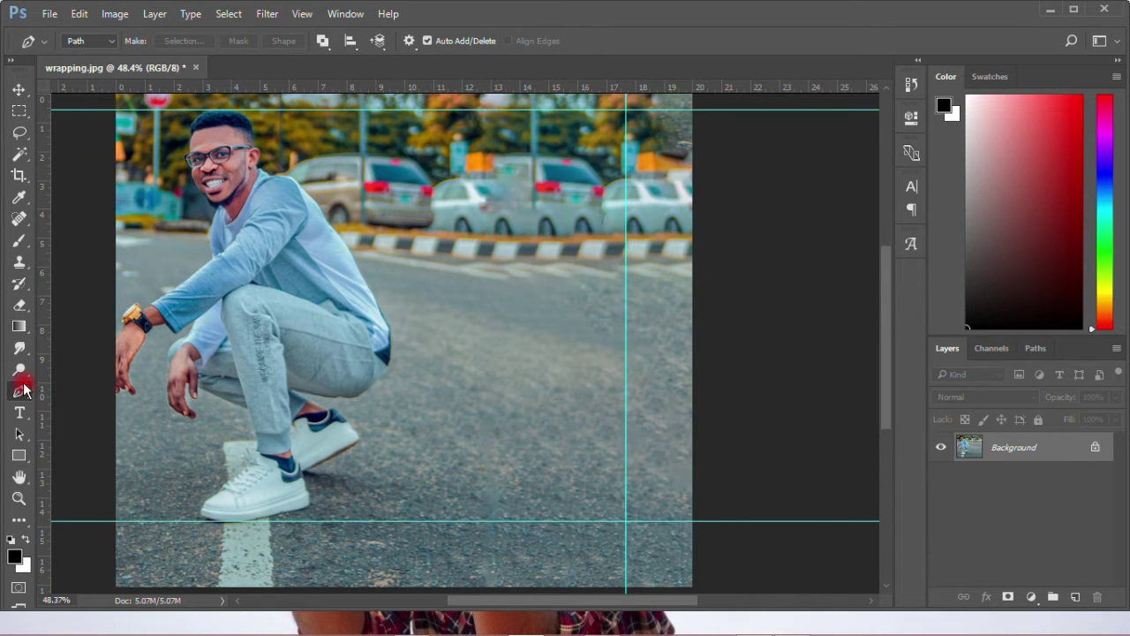
pyautogui.scroll(2, 500, 253)
pyautogui.scroll(-3, 499, 252)
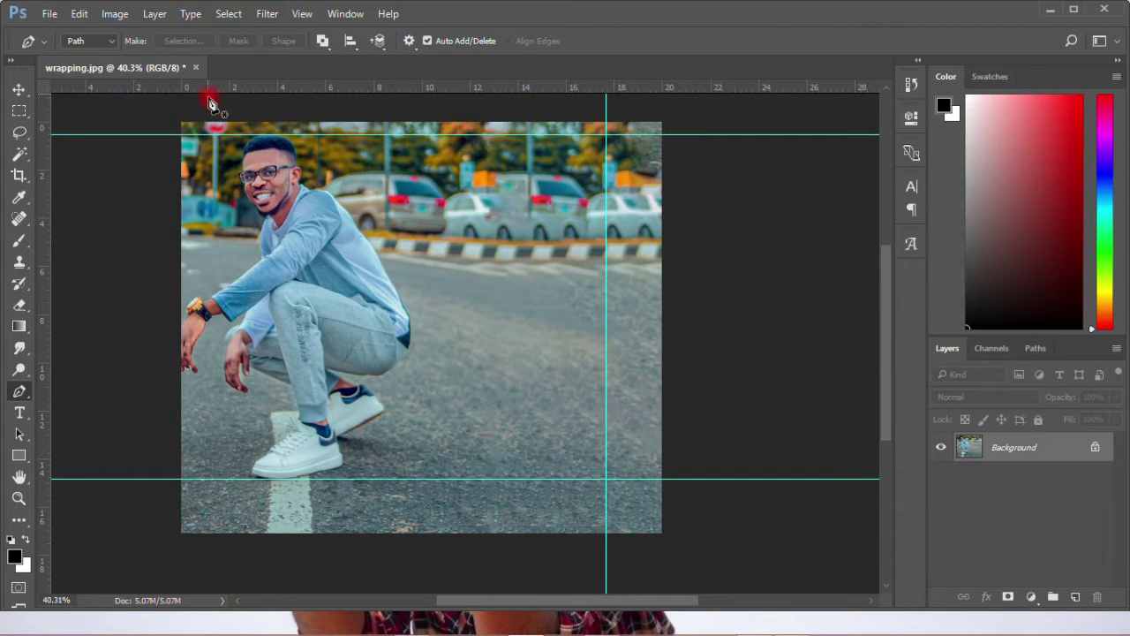
pyautogui.scroll(5, 270, 142)
pyautogui.scroll(-5, 155, 138)
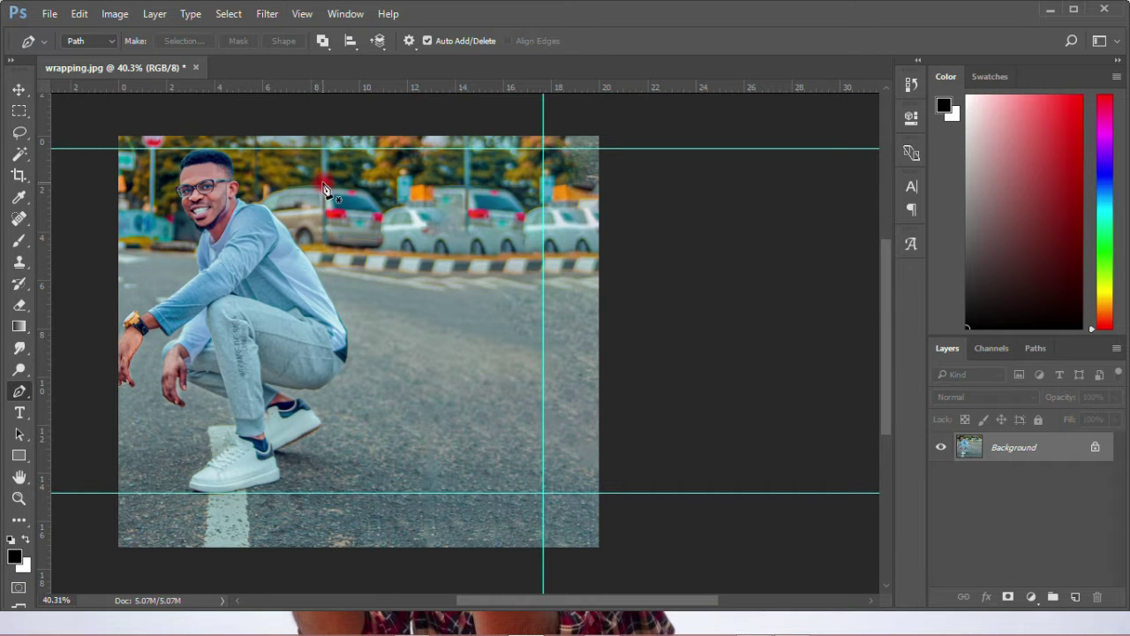
pyautogui.scroll(5, 237, 160)
pyautogui.scroll(6, 181, 168)
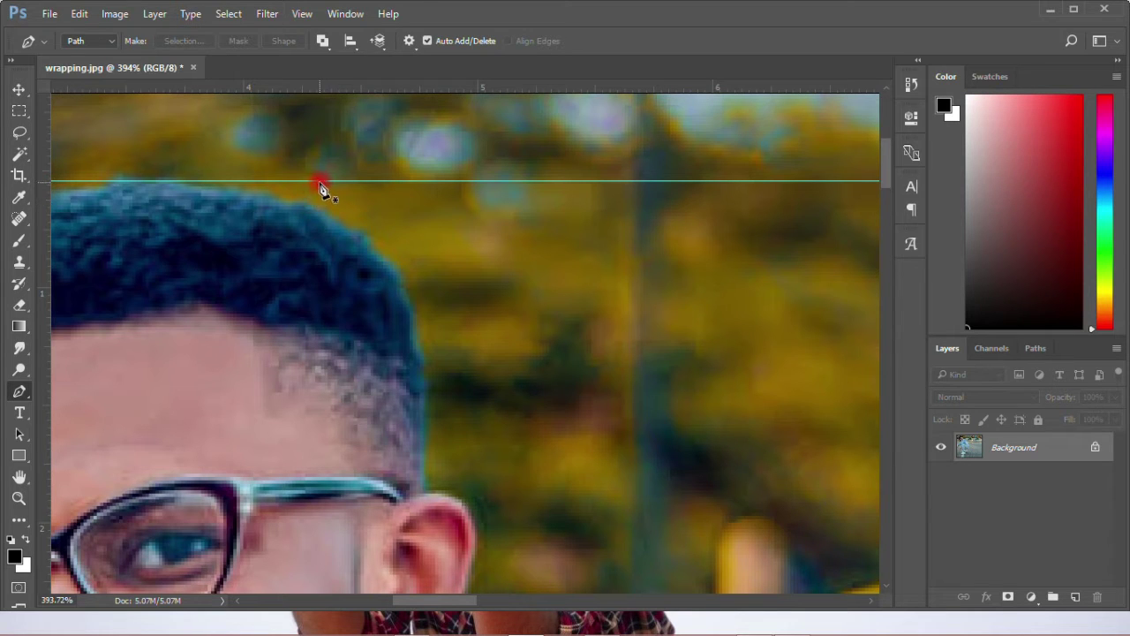
# Start the path on the top guide and curve it down the hairline and head to the ear
pyautogui.click(314, 203)
pyautogui.click(308, 203)
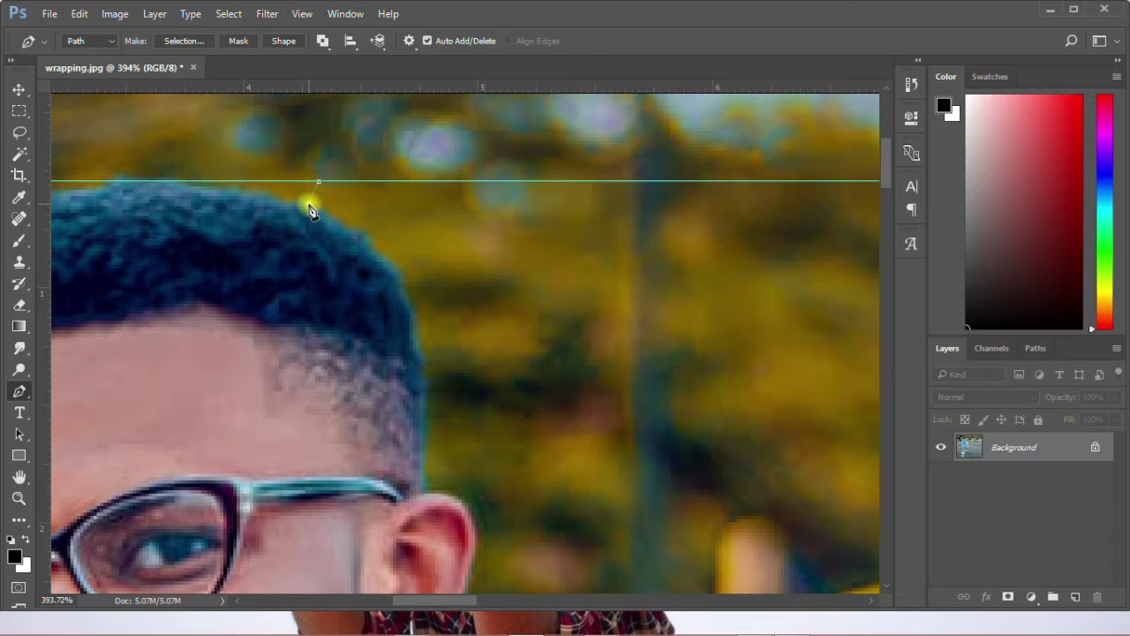
pyautogui.moveTo(371, 236); pyautogui.dragTo(389, 260)
pyautogui.moveTo(416, 316); pyautogui.dragTo(420, 342)
pyautogui.moveTo(425, 467); pyautogui.dragTo(468, 506)
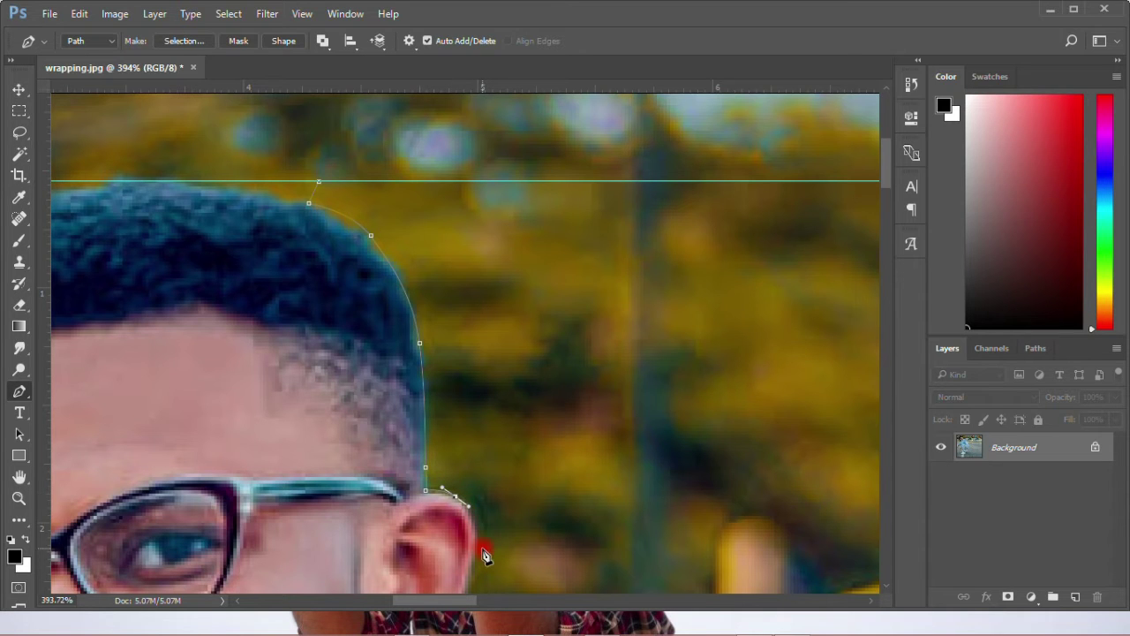
pyautogui.moveTo(475, 553); pyautogui.dragTo(476, 570)
pyautogui.scroll(-5, 890, 185)
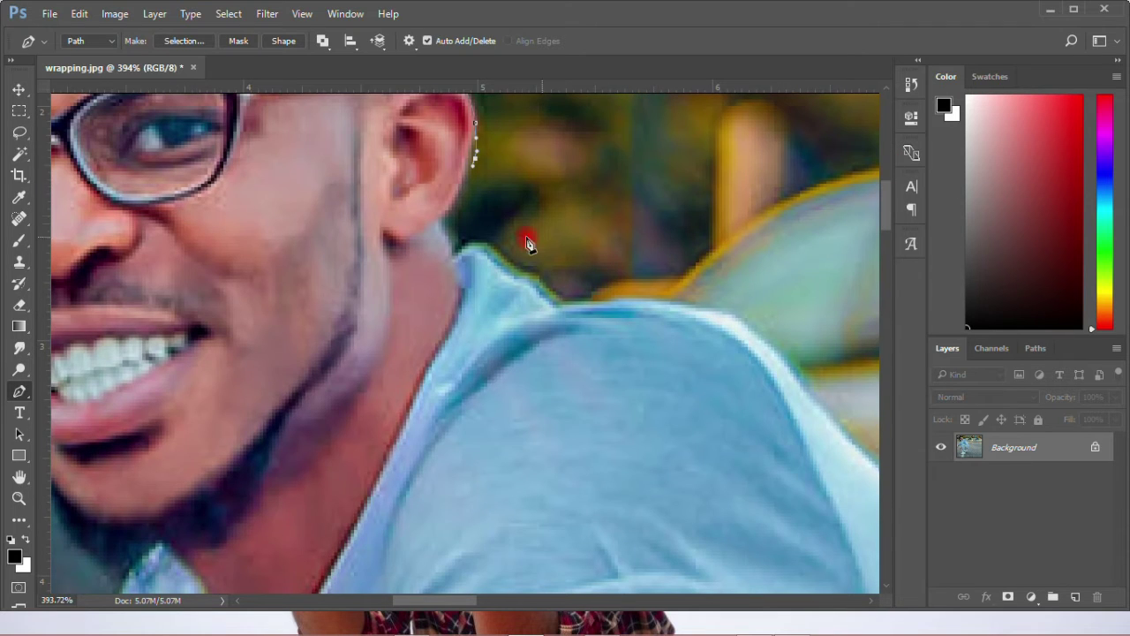
# Continue the path below the ear, down the neck and along the shoulder
pyautogui.click(466, 183)
pyautogui.click(445, 207)
pyautogui.click(443, 224)
pyautogui.click(456, 252)
pyautogui.click(514, 262)
pyautogui.click(553, 291)
pyautogui.scroll(-4, 558, 304)
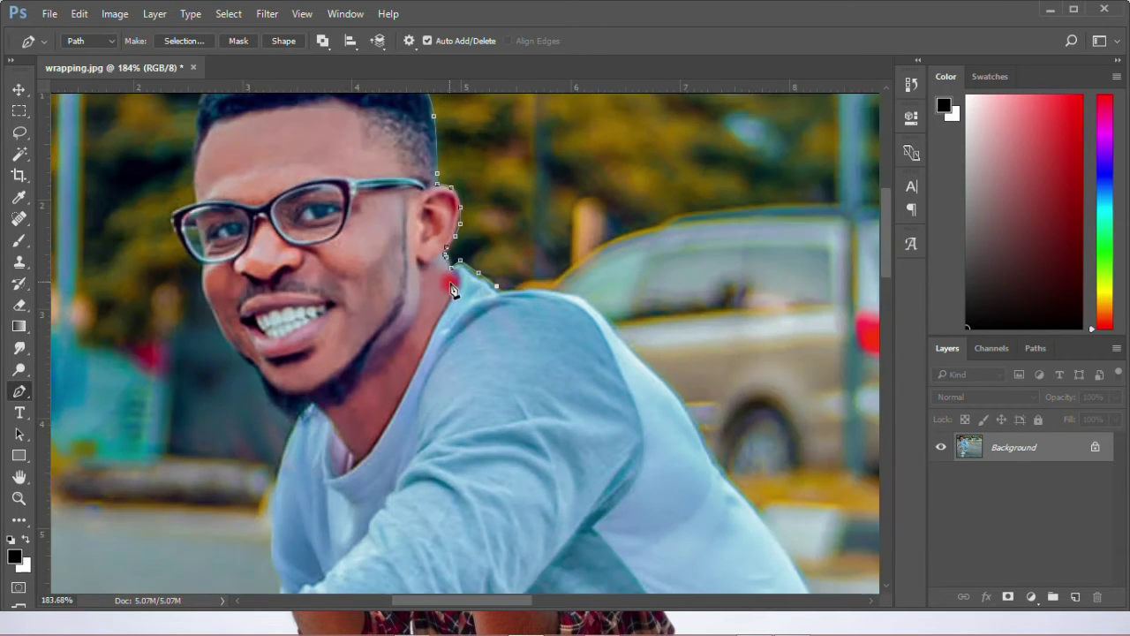
pyautogui.scroll(3, 471, 325)
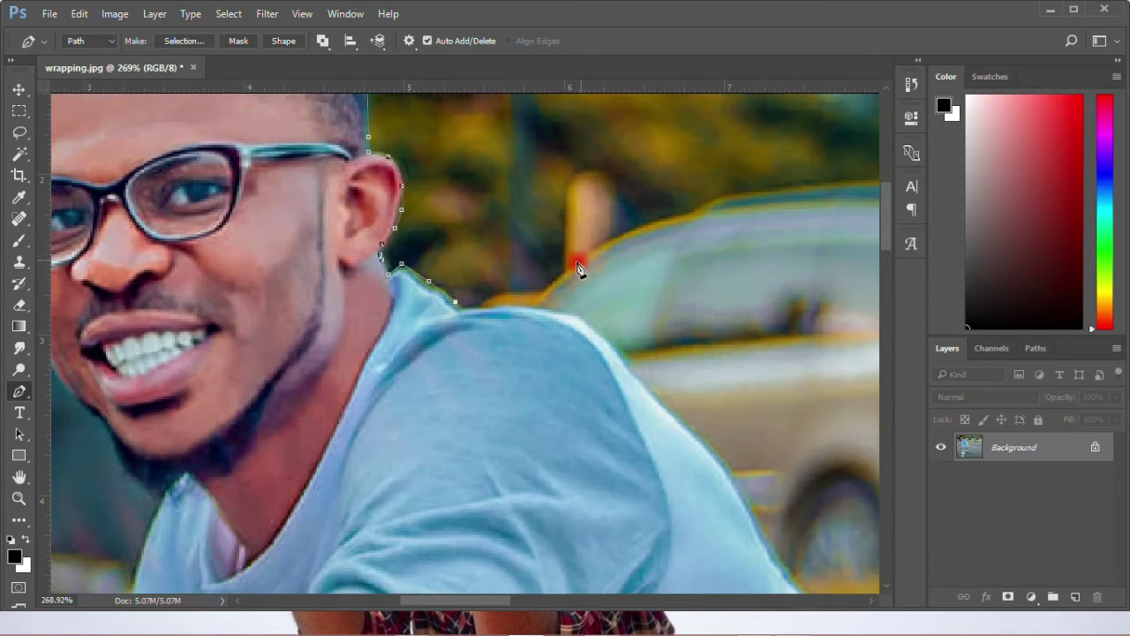
pyautogui.click(484, 306)
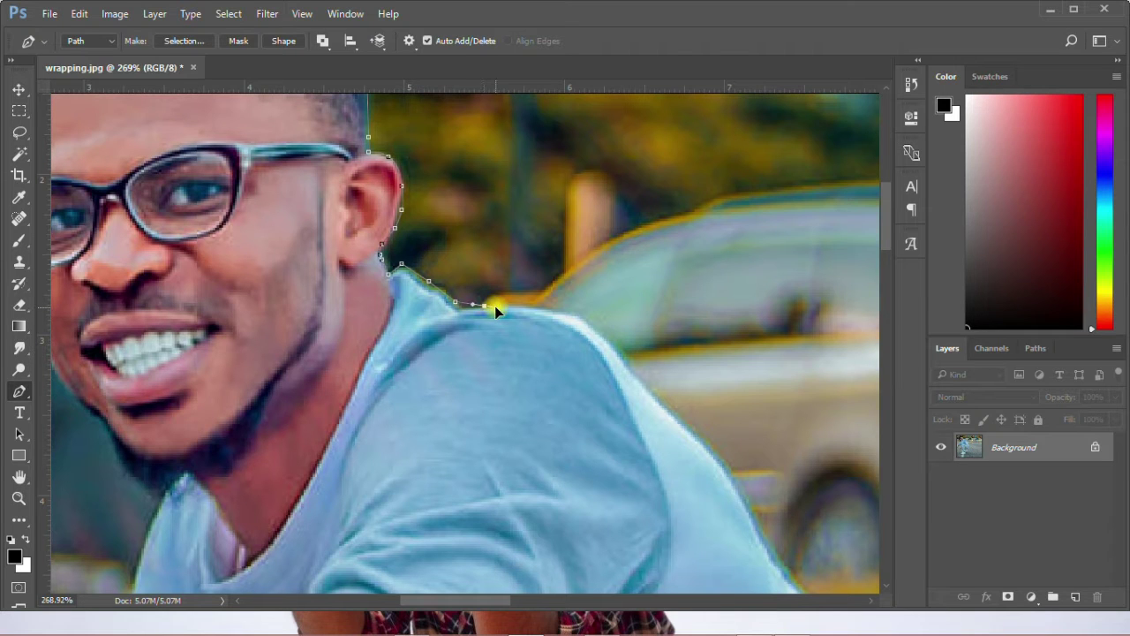
pyautogui.click(574, 315)
pyautogui.click(598, 326)
# Curve the path down the arm and along the sleeve edge
pyautogui.moveTo(647, 389)
pyautogui.mouseDown()
pyautogui.moveTo(709, 418)
pyautogui.moveTo(714, 453)
pyautogui.moveTo(686, 429)
pyautogui.mouseUp()
pyautogui.moveTo(719, 468); pyautogui.dragTo(734, 476)
pyautogui.moveTo(767, 539); pyautogui.dragTo(771, 553)
pyautogui.scroll(-10, 487, 434)
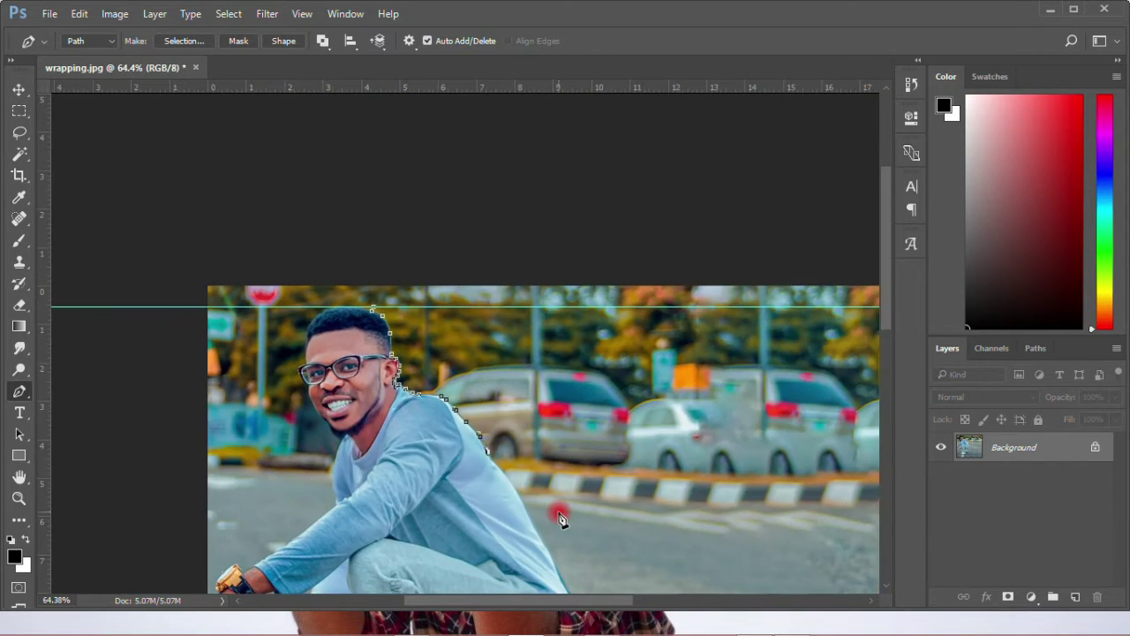
pyautogui.scroll(6, 548, 511)
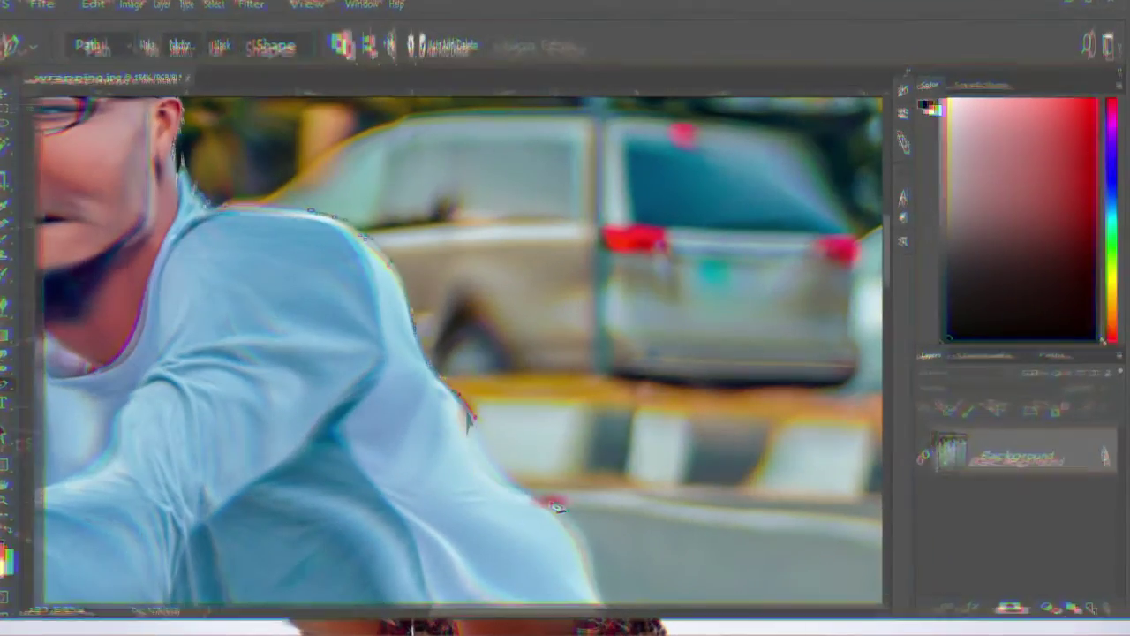
pyautogui.scroll(-5, 493, 428)
pyautogui.click(568, 139)
pyautogui.moveTo(608, 203); pyautogui.dragTo(618, 222)
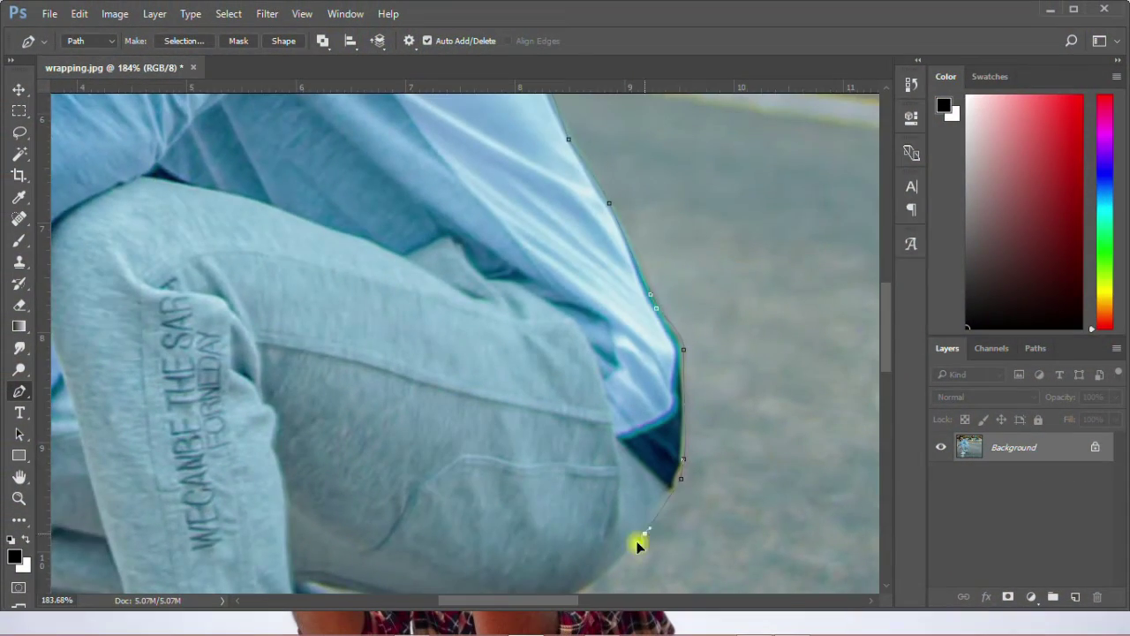
pyautogui.scroll(-3, 639, 545)
# Trace the path along the trouser bottom and around the shoe outline
pyautogui.click(599, 318)
pyautogui.click(469, 344)
pyautogui.click(395, 336)
pyautogui.click(335, 324)
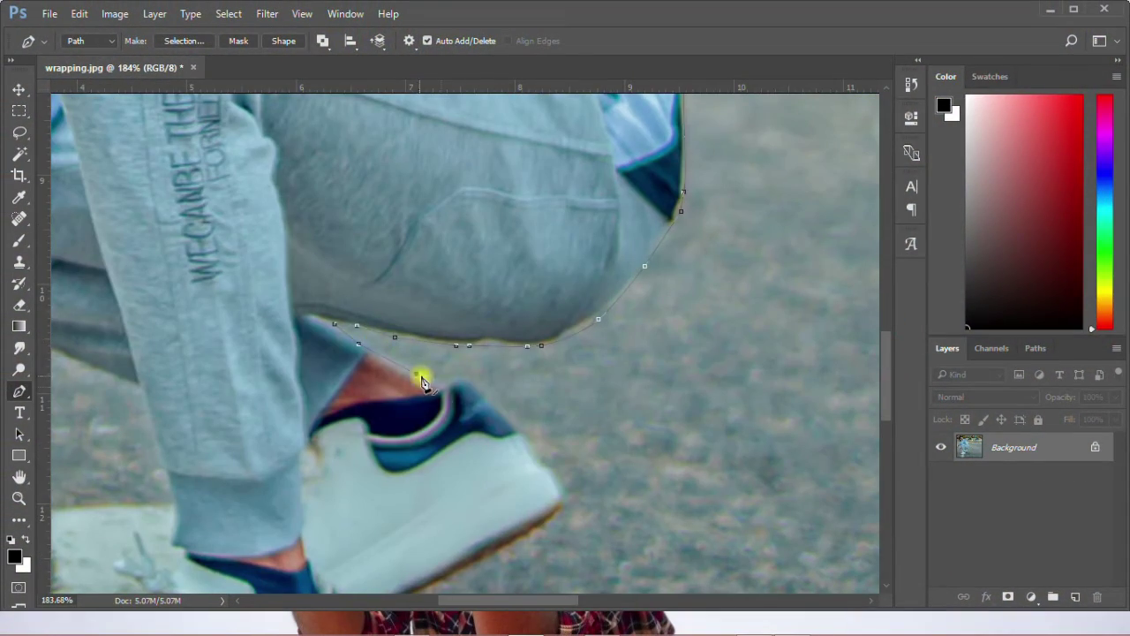
pyautogui.click(537, 452)
pyautogui.click(560, 494)
pyautogui.scroll(-2, 559, 494)
pyautogui.click(462, 584)
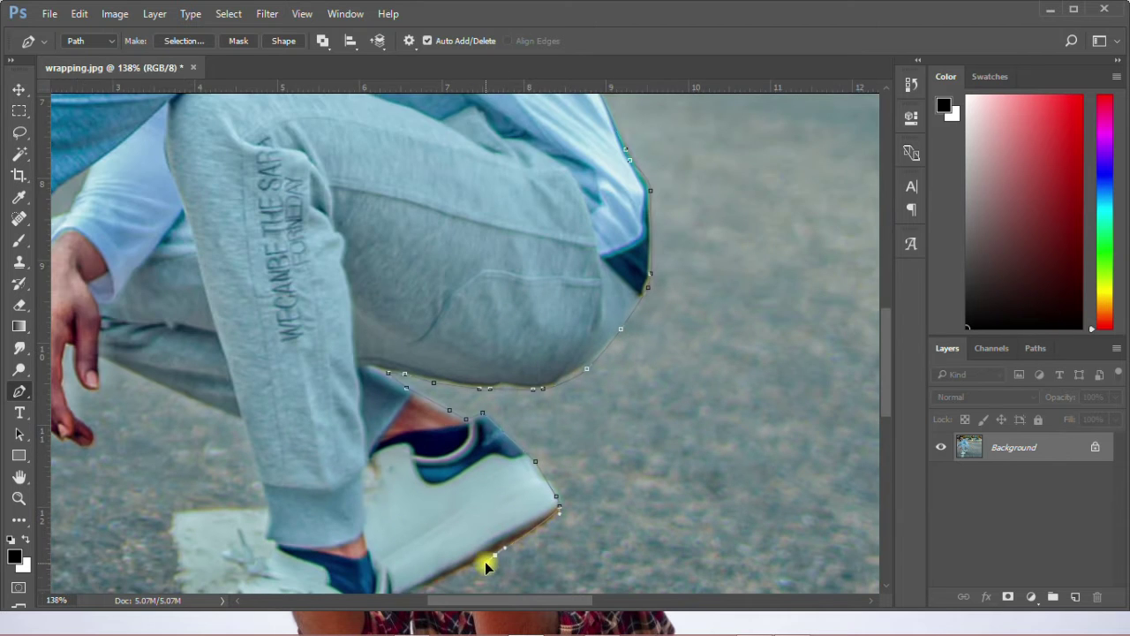
pyautogui.scroll(-3, 883, 328)
pyautogui.scroll(-4, 716, 543)
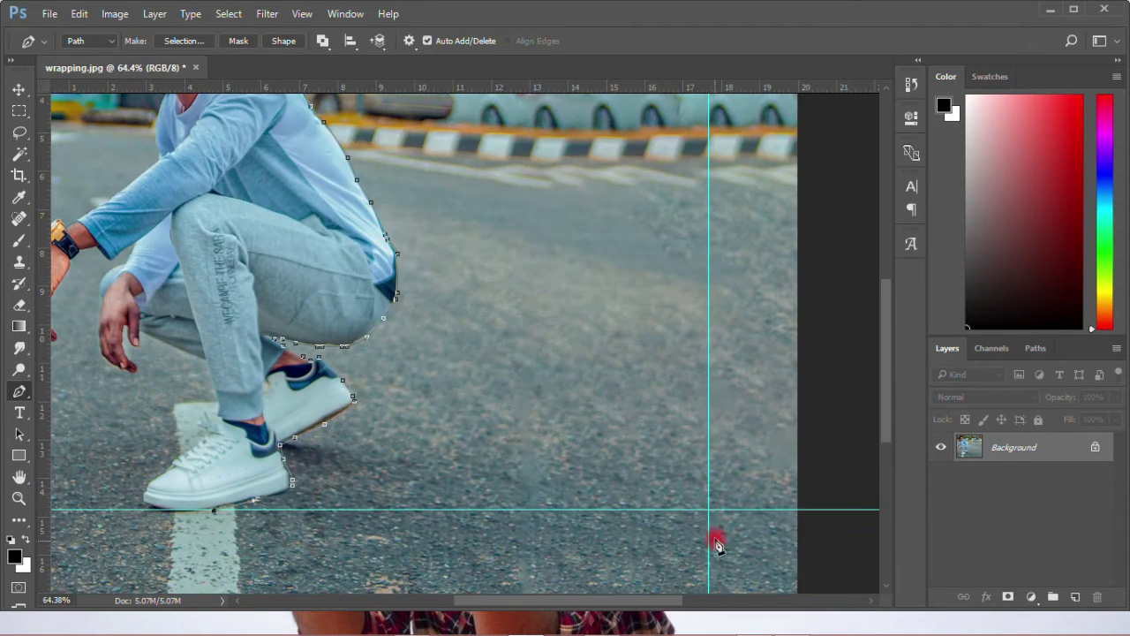
pyautogui.scroll(5, 720, 388)
pyautogui.scroll(4, 212, 376)
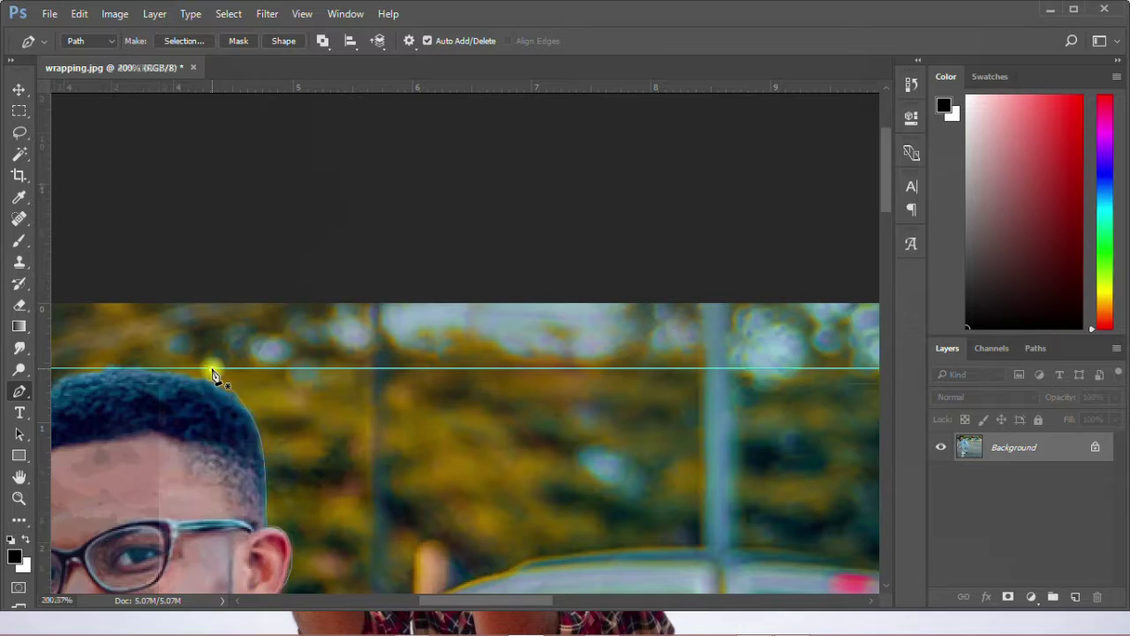
pyautogui.scroll(-5, 212, 375)
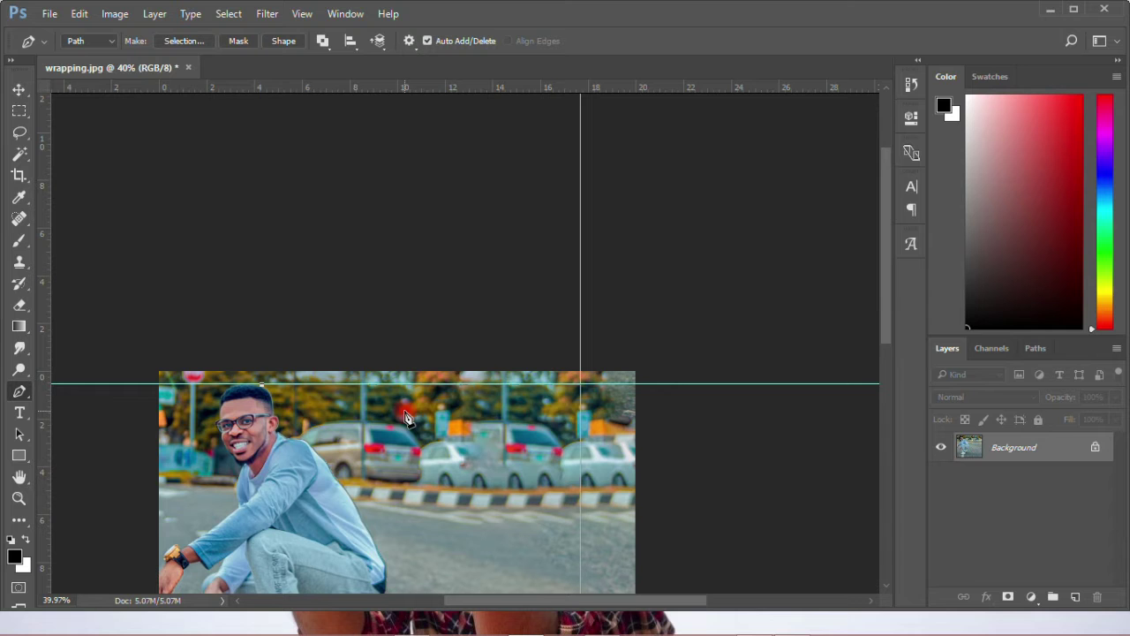
pyautogui.scroll(2, 236, 393)
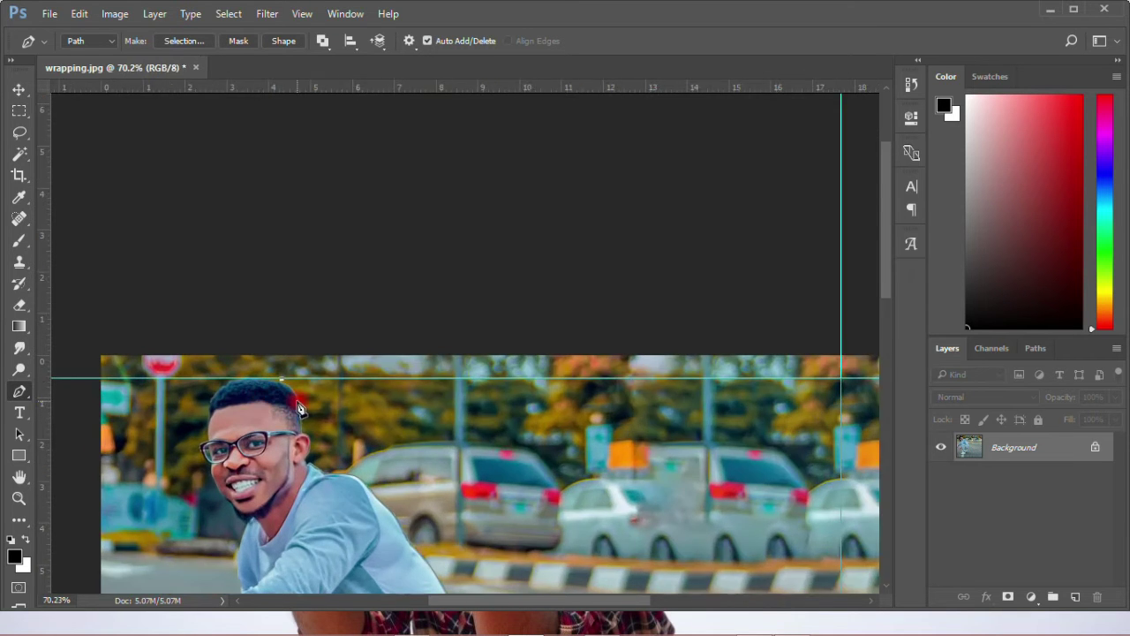
pyautogui.scroll(4, 300, 408)
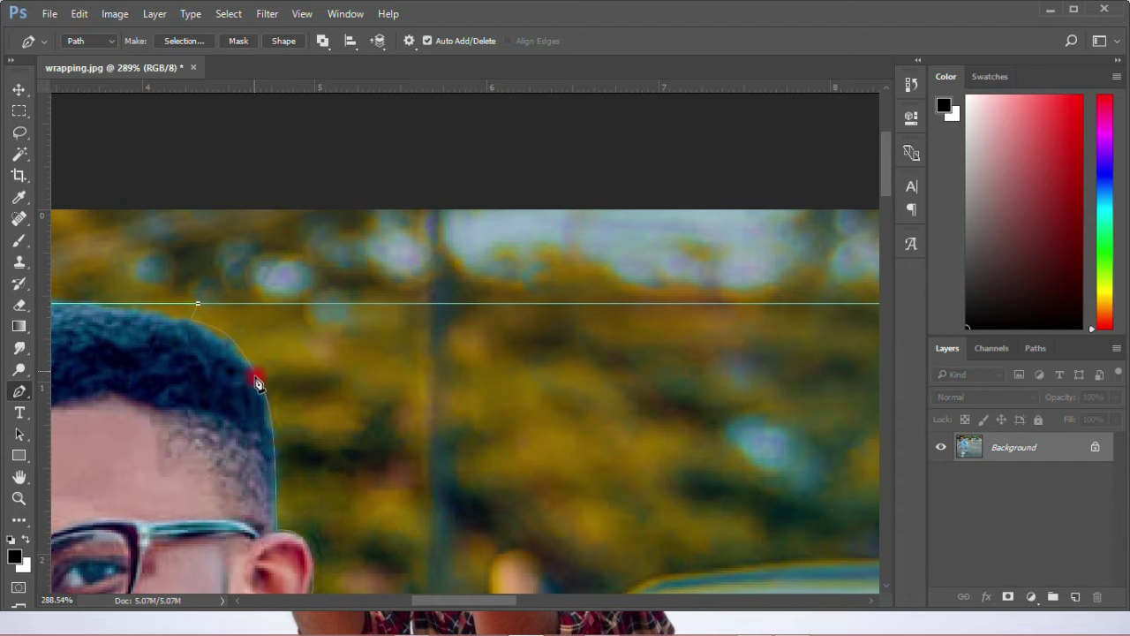
pyautogui.scroll(-5, 402, 415)
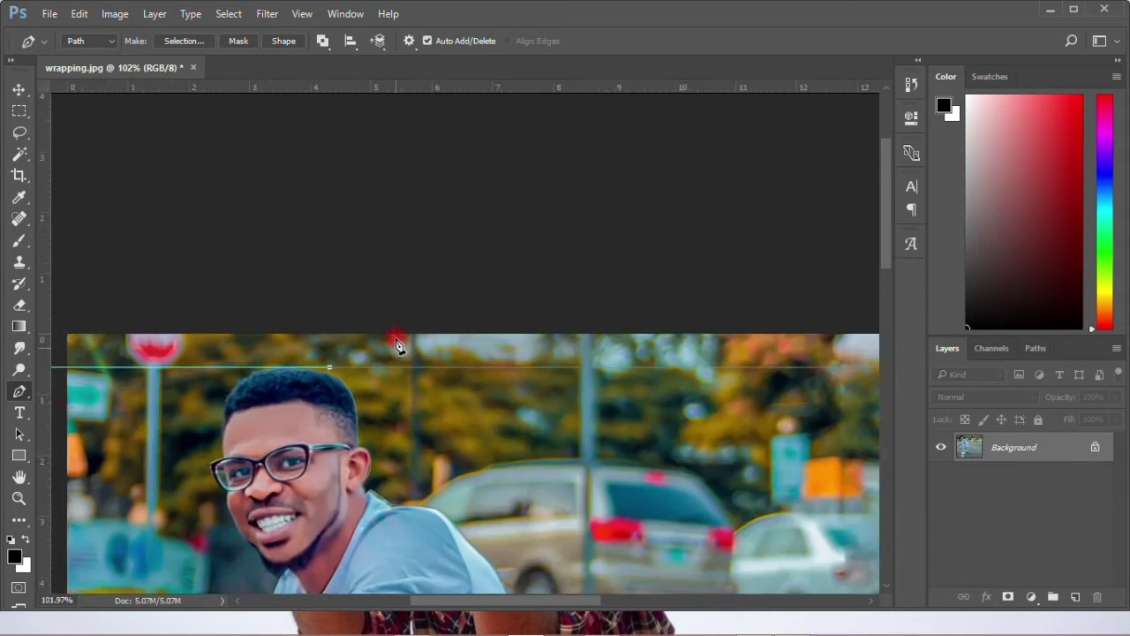
pyautogui.scroll(-5, 395, 342)
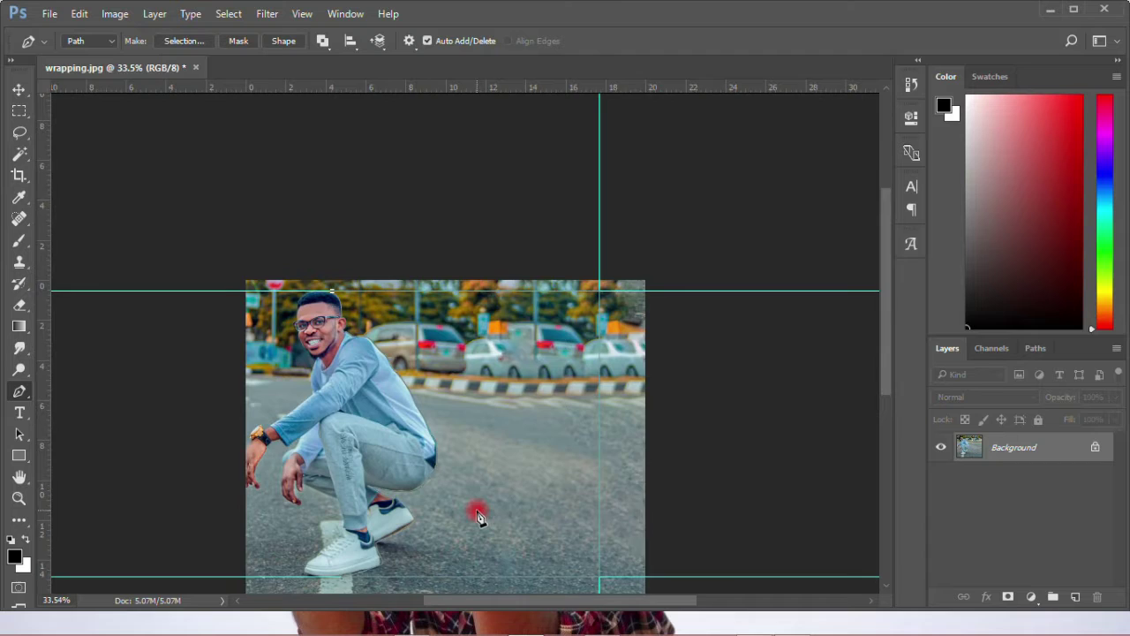
pyautogui.scroll(2, 478, 516)
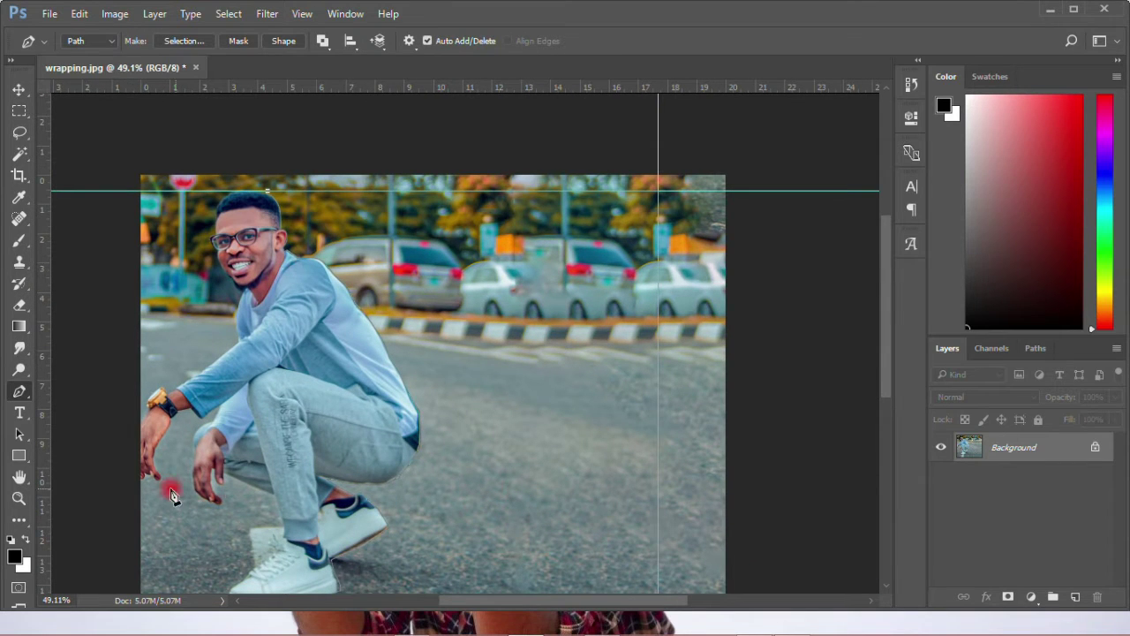
# Use the Horizontal Type Tool inside the traced path to create type layer Layer 1
pyautogui.click(19, 413)
pyautogui.rightClick(16, 415)
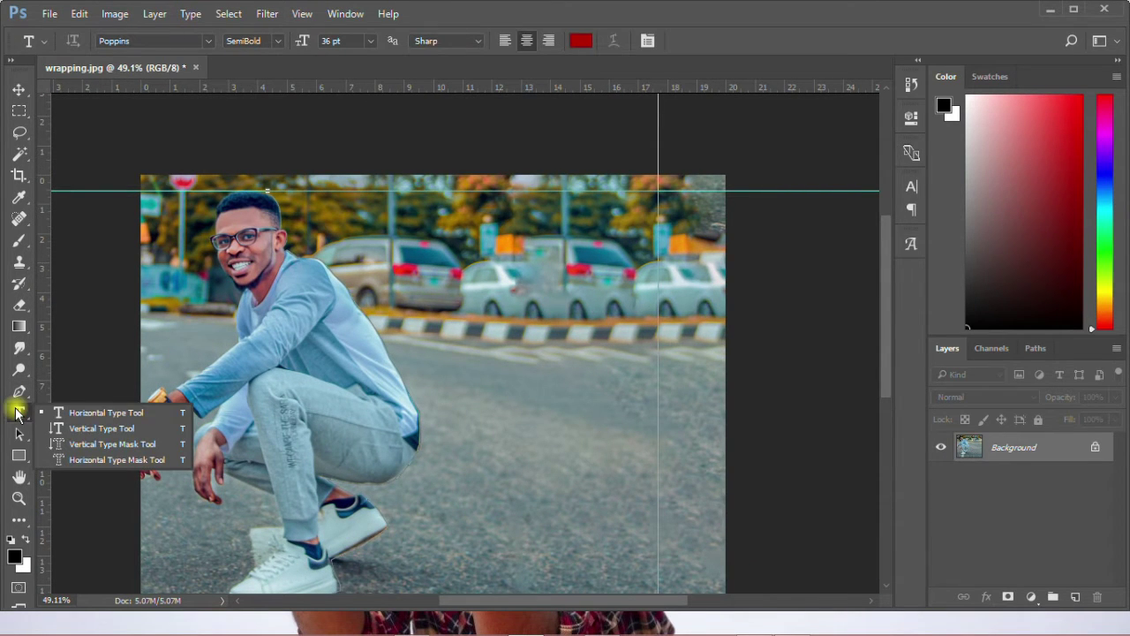
pyautogui.click(76, 412)
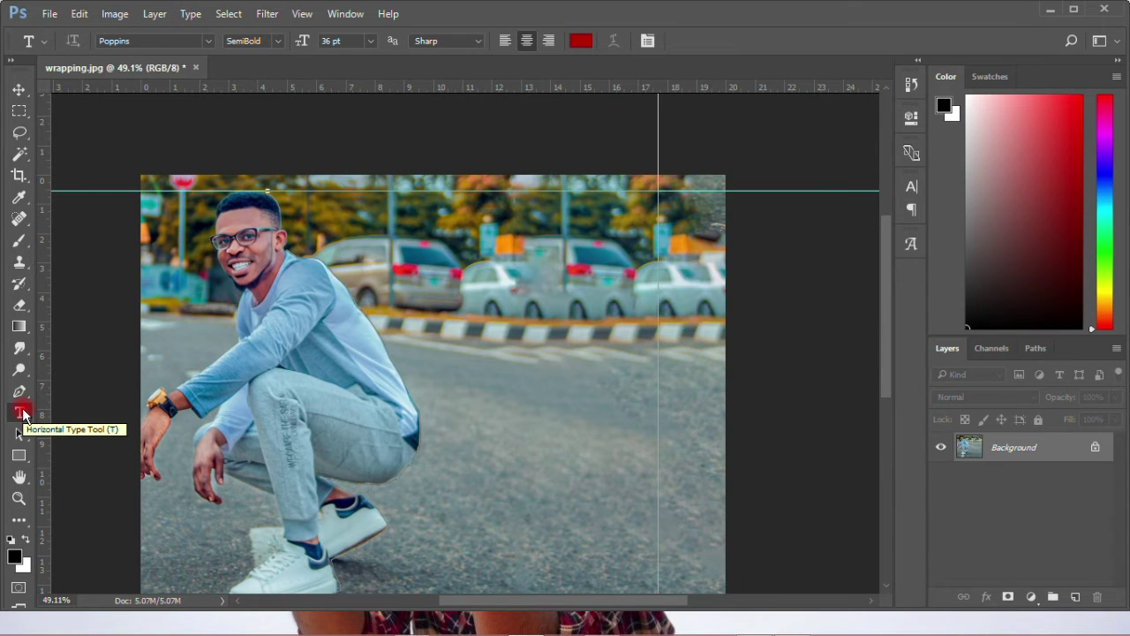
pyautogui.scroll(-3, 446, 459)
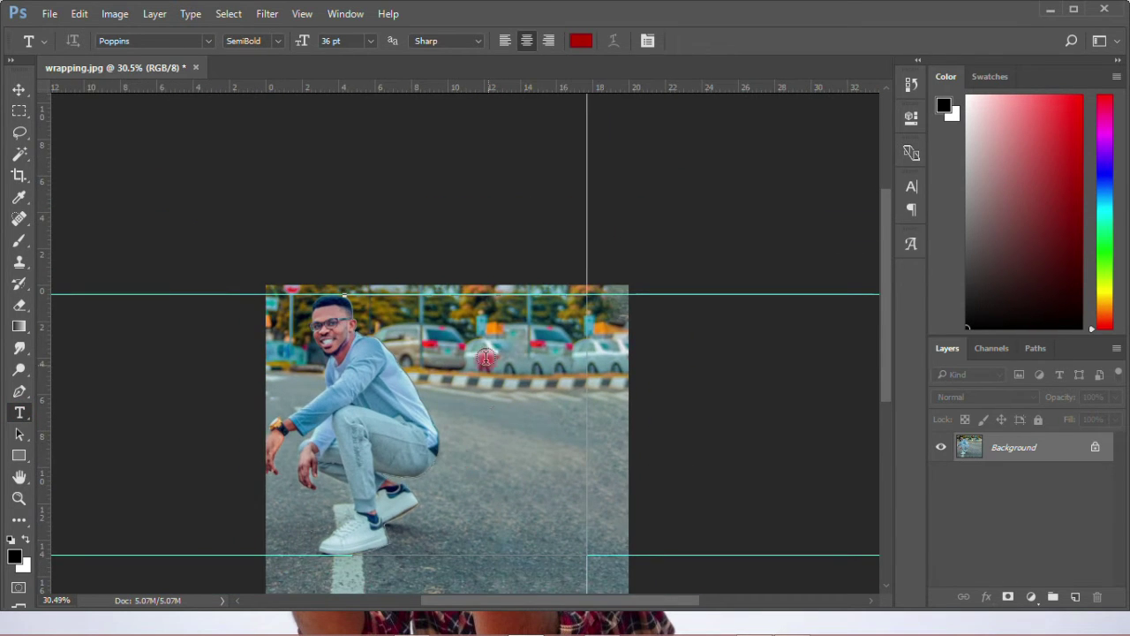
pyautogui.scroll(5, 486, 358)
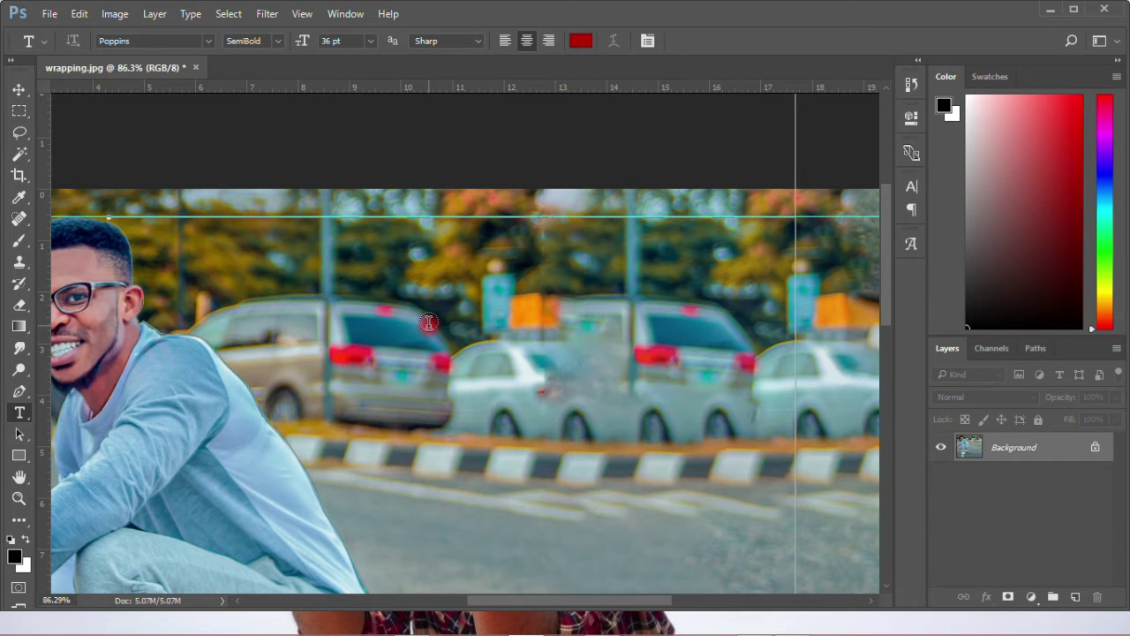
pyautogui.click(541, 427)
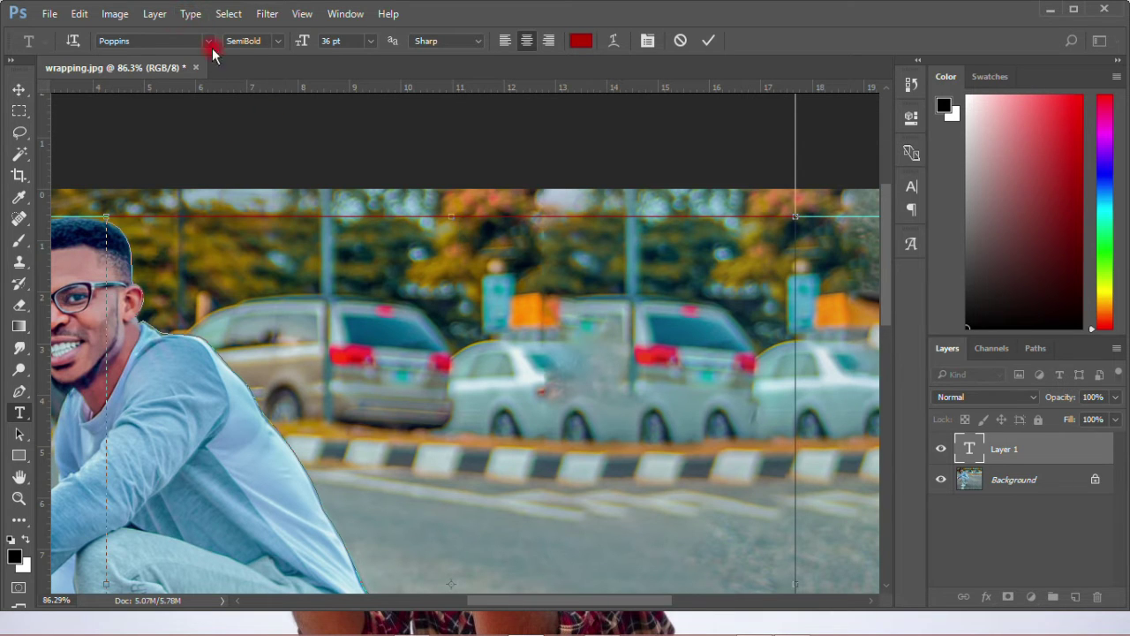
pyautogui.click(191, 16)
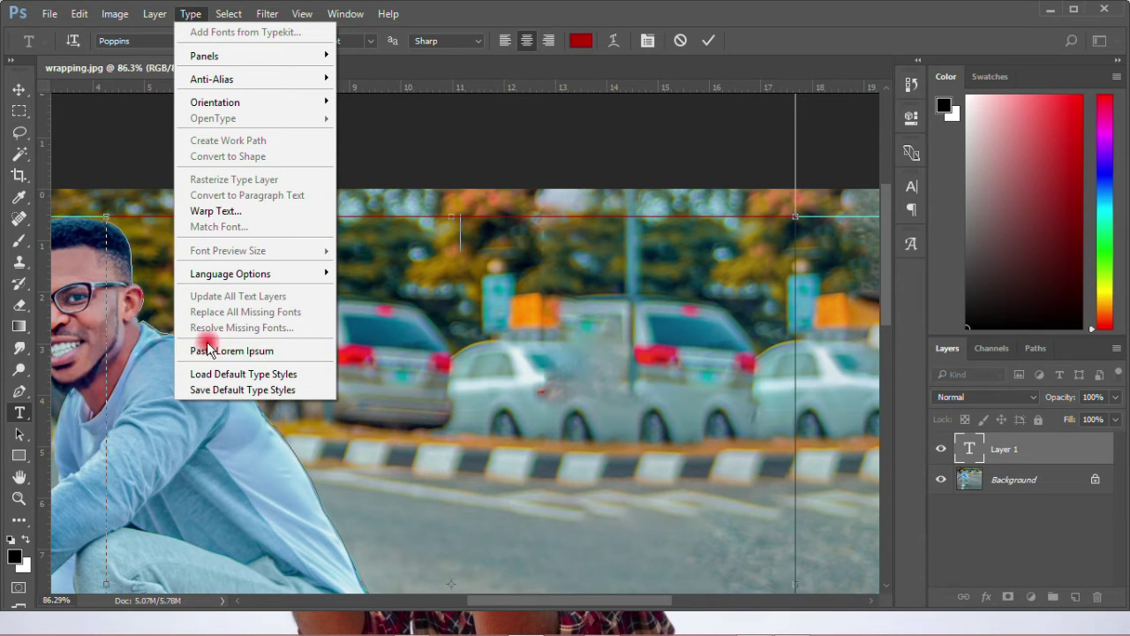
# Fill the text area with Lorem Ipsum placeholder text and commit it
pyautogui.click(277, 350)
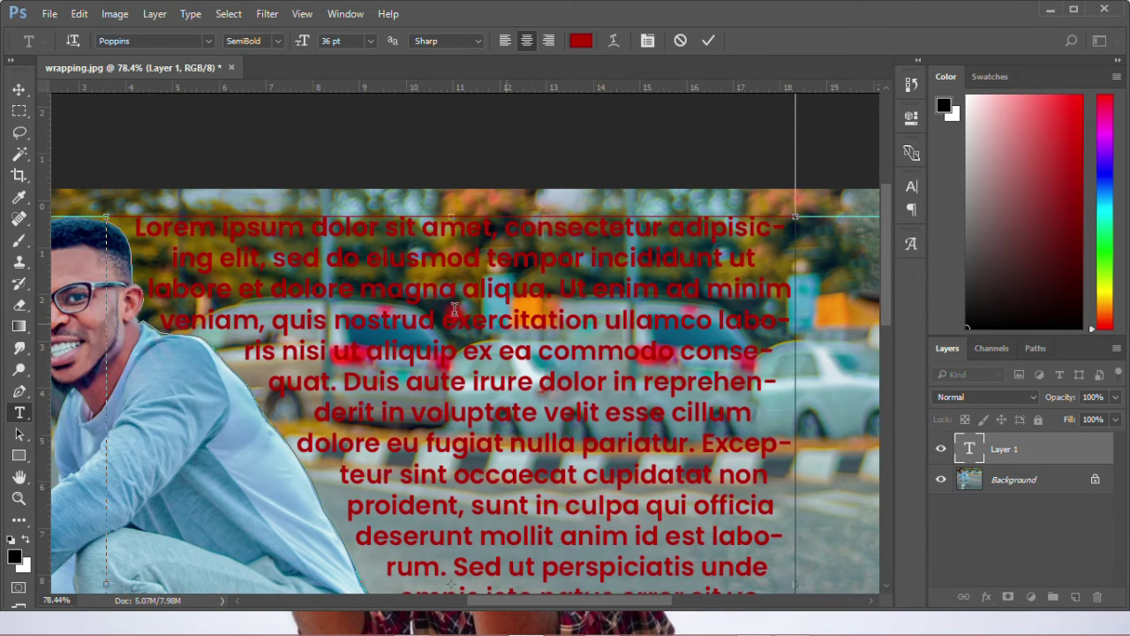
pyautogui.scroll(-5, 442, 299)
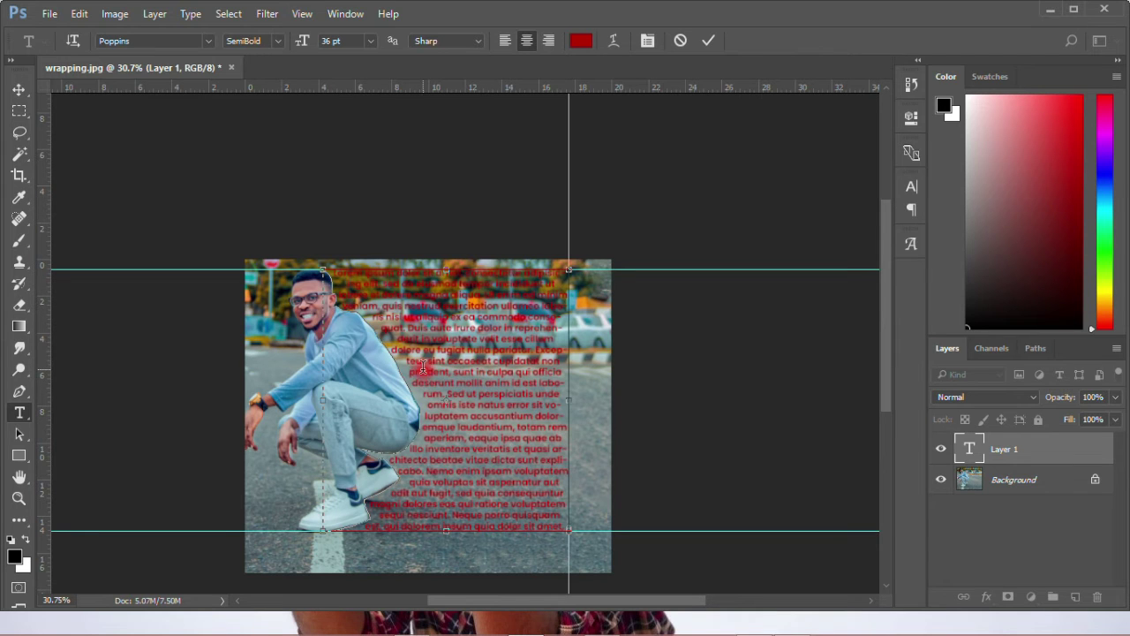
pyautogui.click(708, 40)
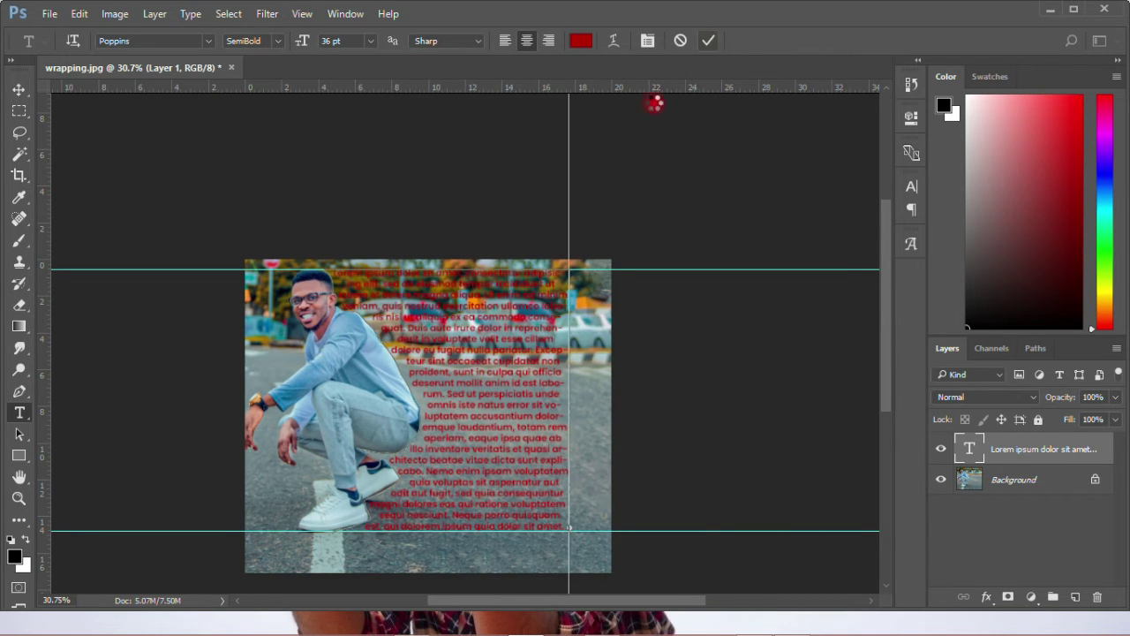
# Set the placeholder text colour to white (ffffff) in the Character panel
pyautogui.click(14, 88)
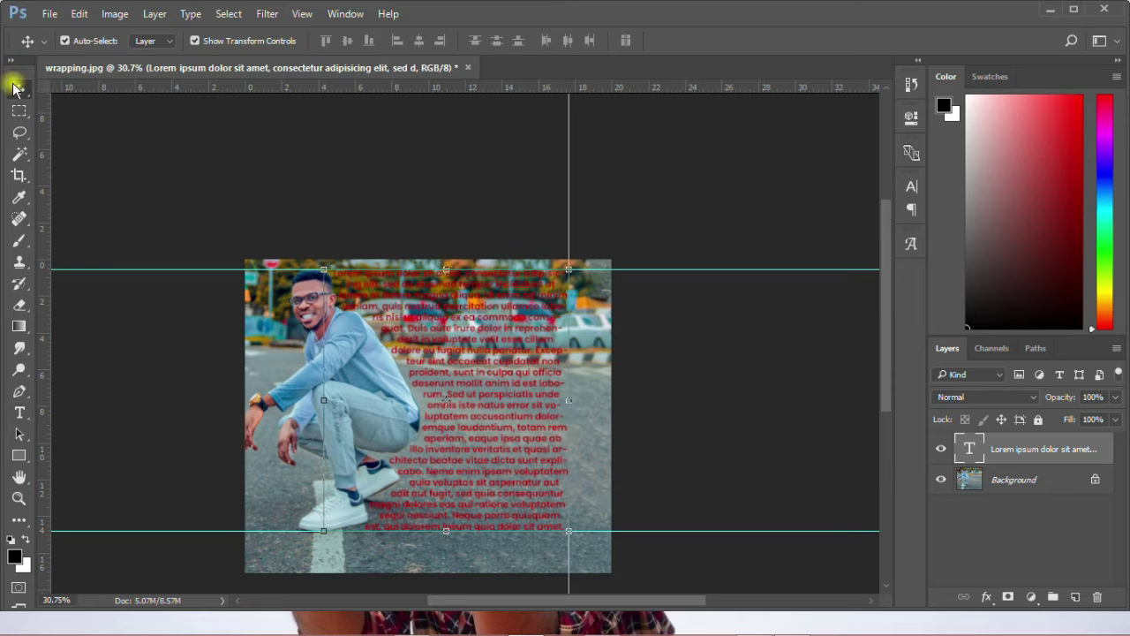
pyautogui.click(912, 186)
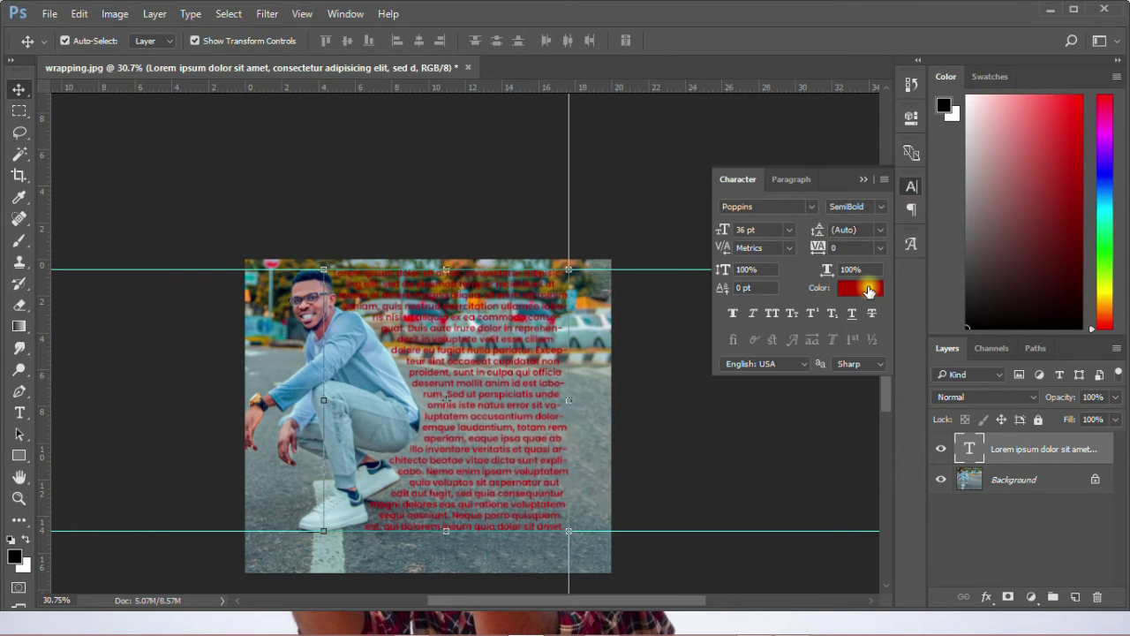
pyautogui.click(861, 287)
pyautogui.click(816, 178)
pyautogui.click(829, 186)
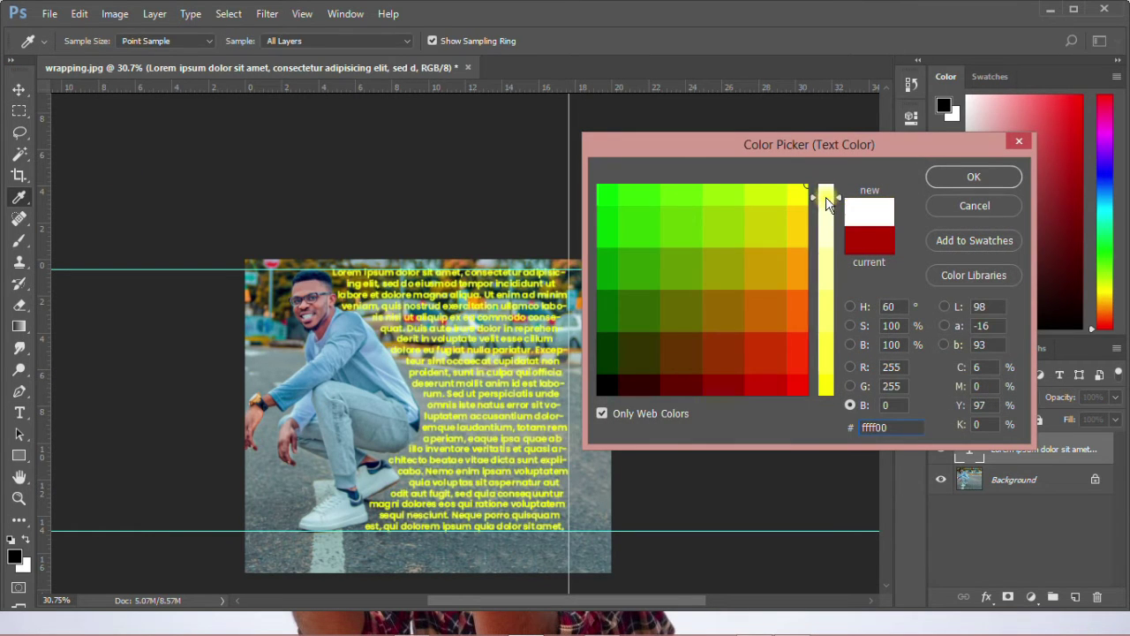
pyautogui.click(954, 177)
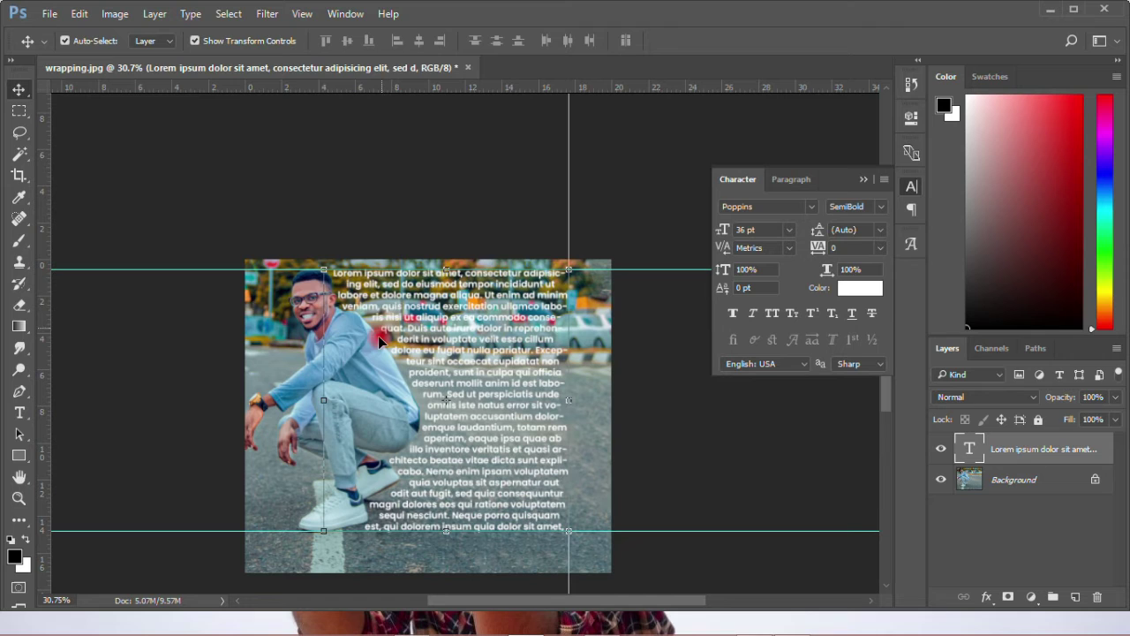
pyautogui.click(441, 189)
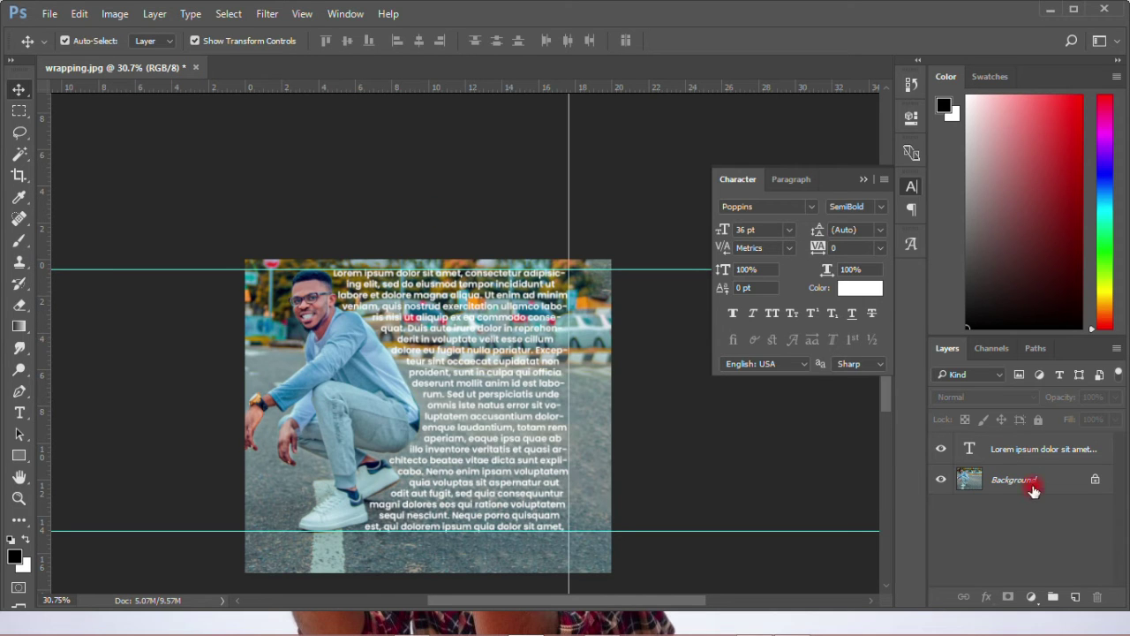
# Add a Gradient Map adjustment layer above Background using the Violet, Orange preset
pyautogui.click(1033, 485)
pyautogui.click(1030, 597)
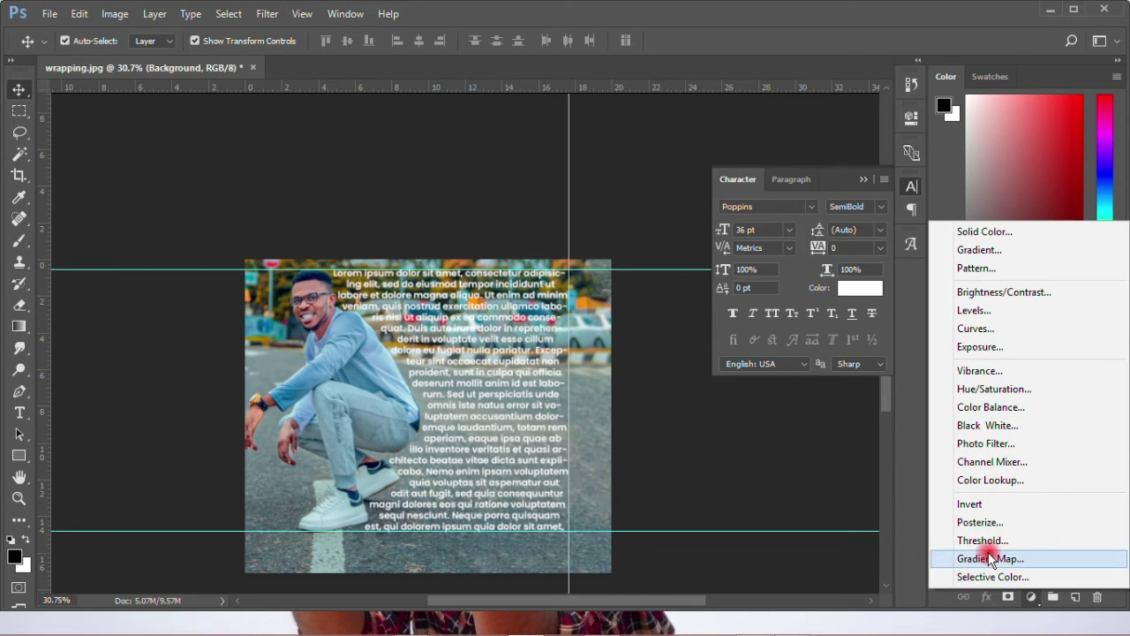
pyautogui.click(989, 558)
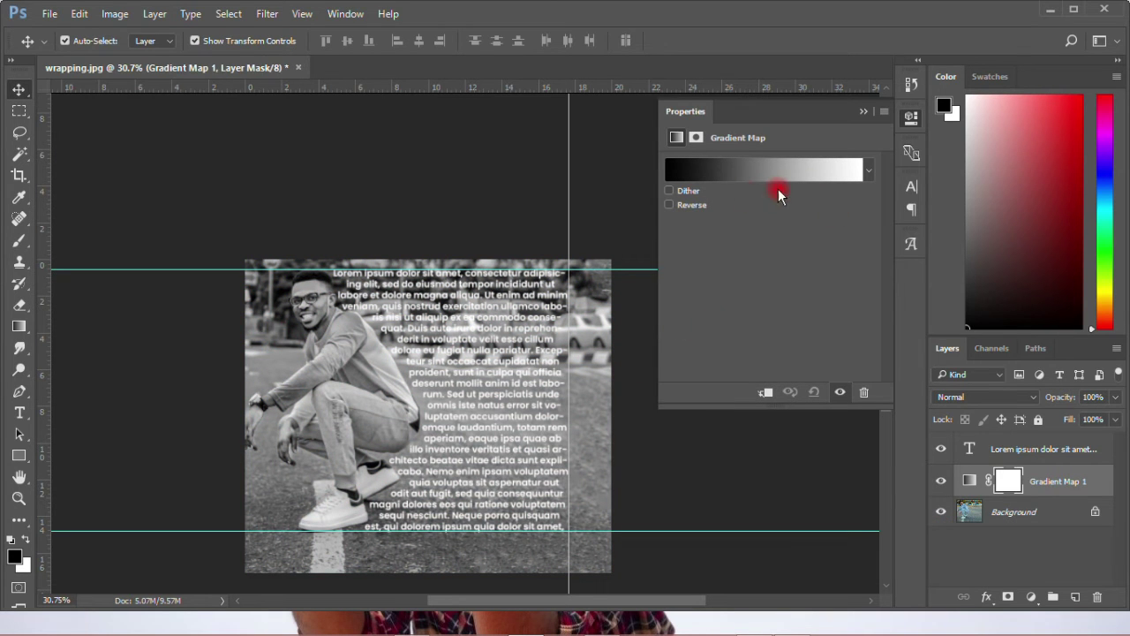
pyautogui.click(719, 176)
pyautogui.doubleClick(771, 159)
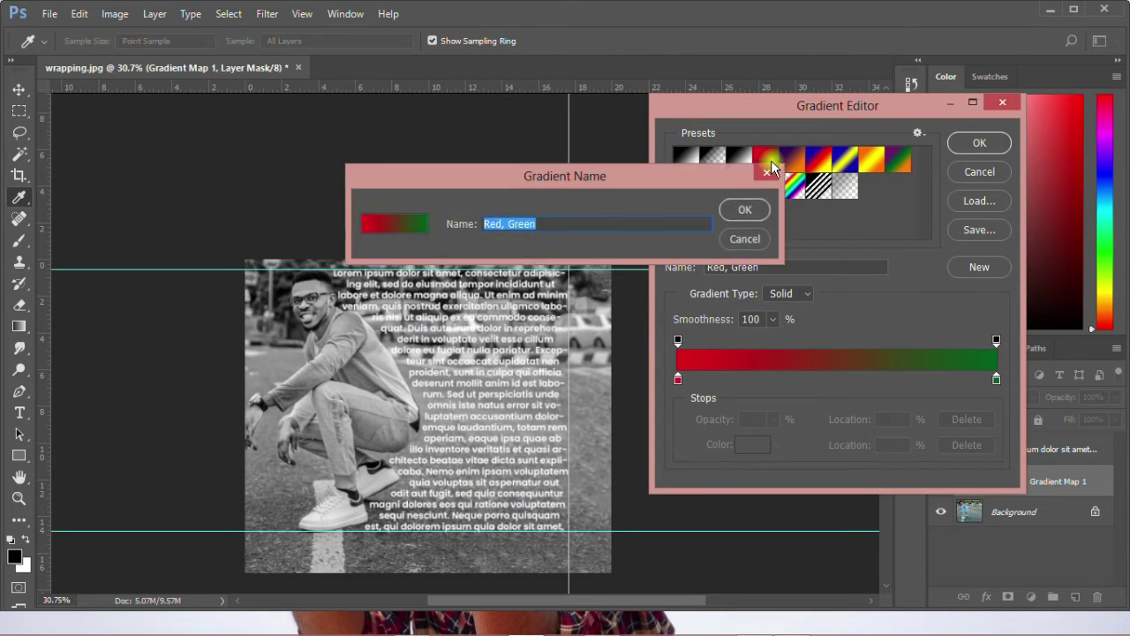
pyautogui.click(744, 209)
pyautogui.click(797, 160)
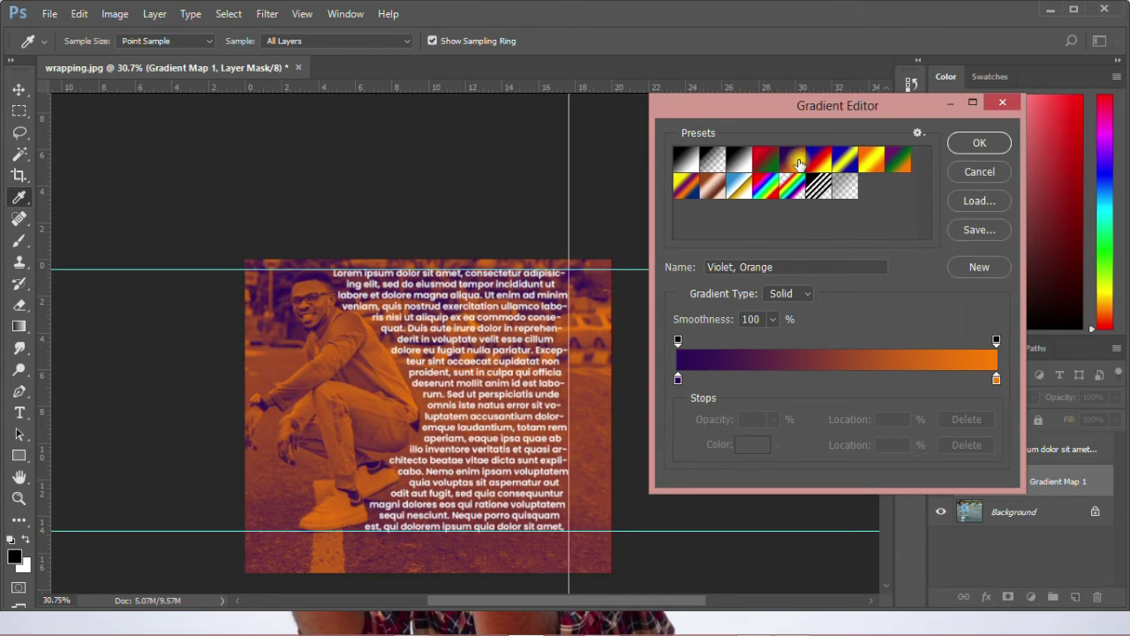
pyautogui.click(974, 144)
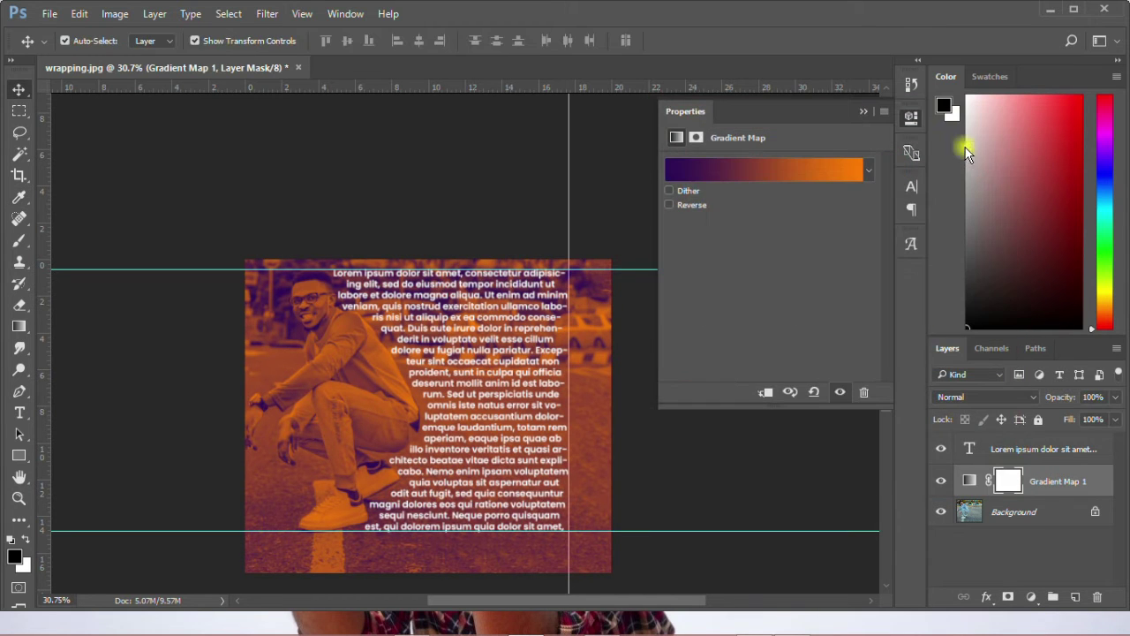
pyautogui.click(1006, 451)
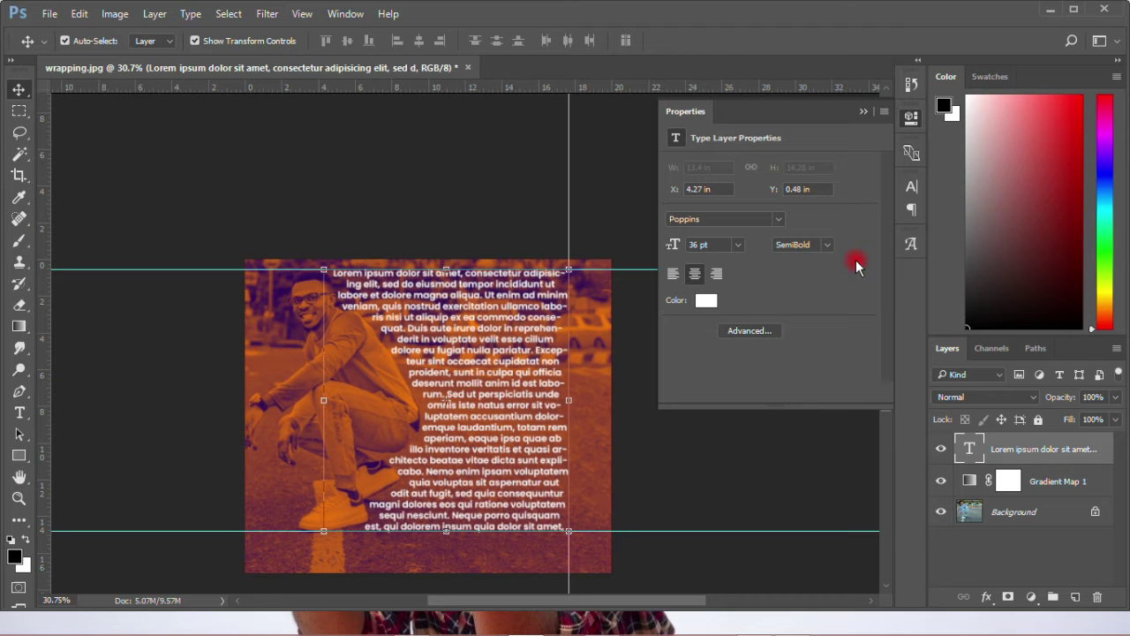
# Switch the paragraph's Poppins font style from SemiBold to Regular and commit the change
pyautogui.click(827, 245)
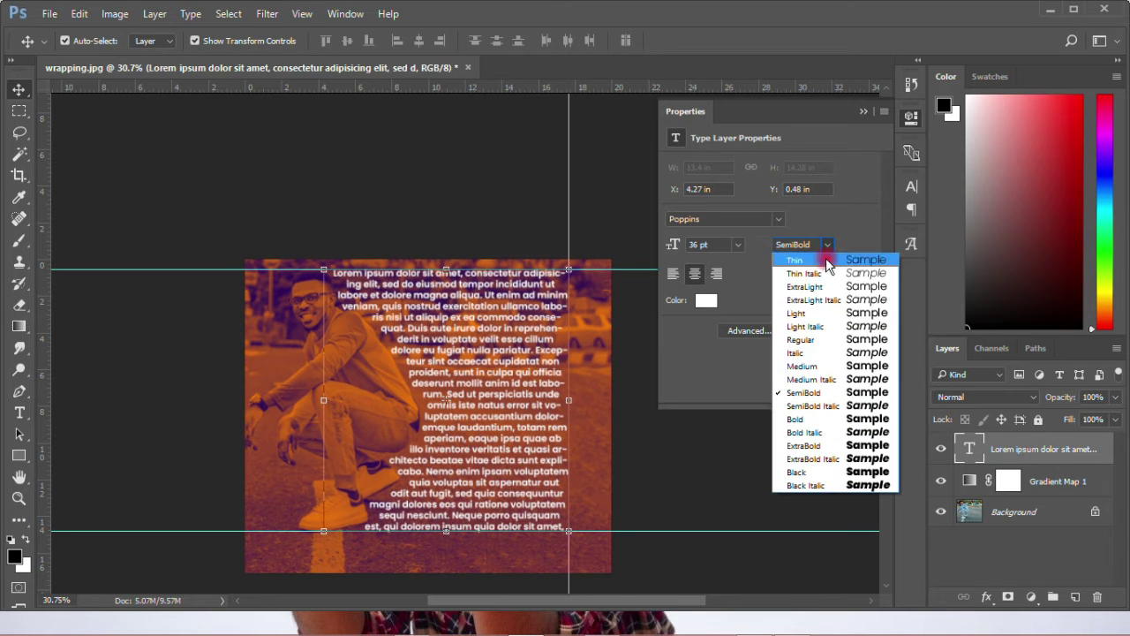
pyautogui.click(813, 339)
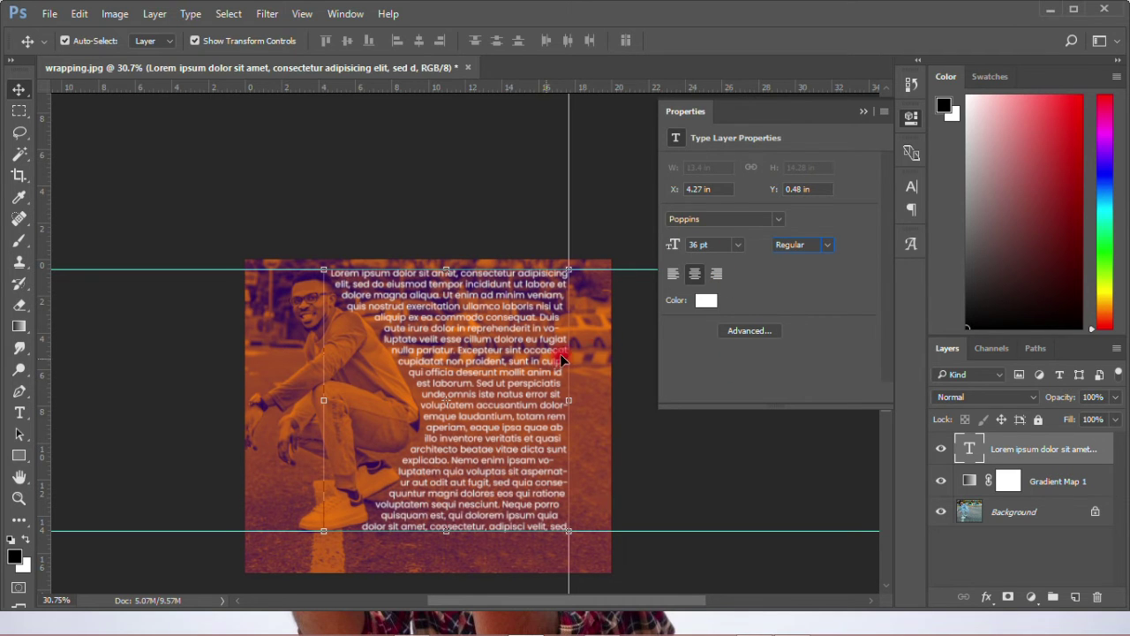
pyautogui.click(675, 511)
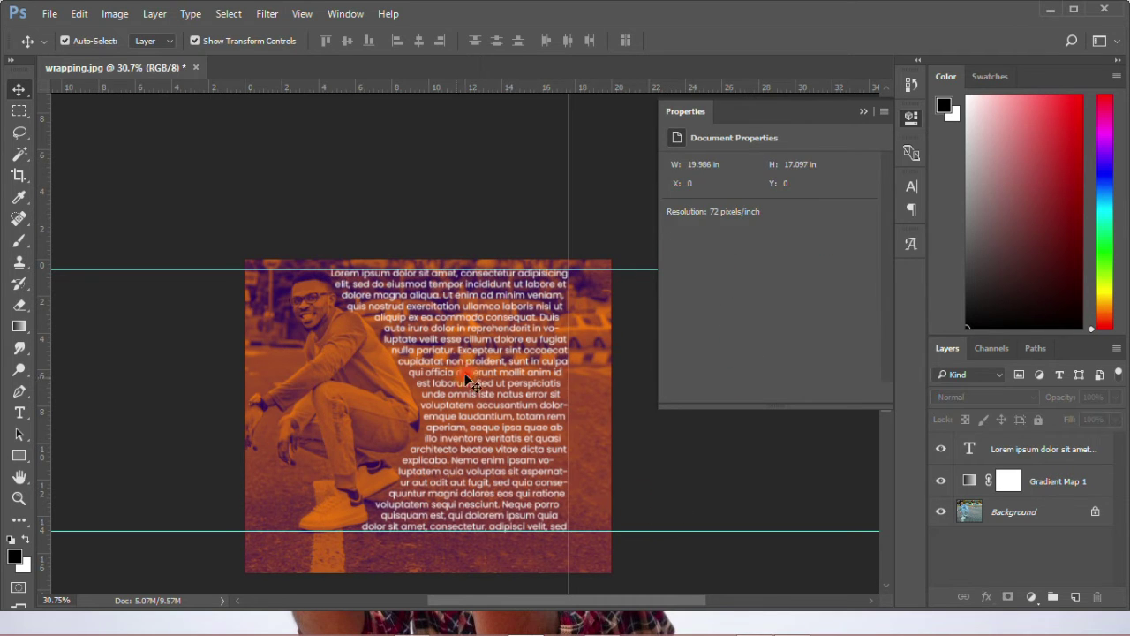
pyautogui.click(910, 124)
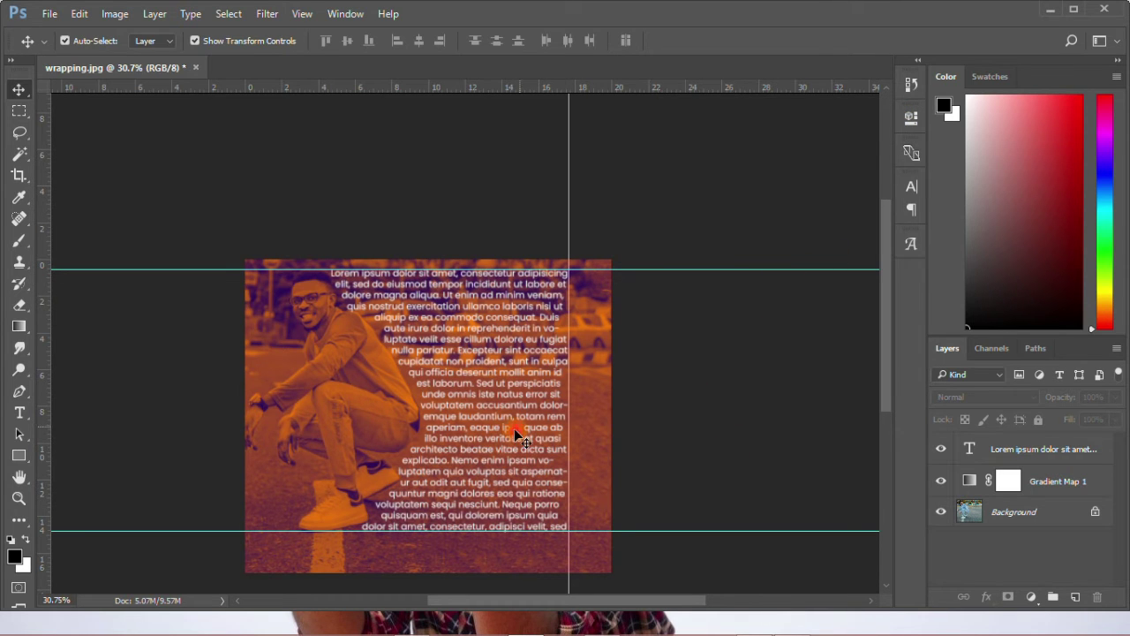
pyautogui.scroll(-1, 446, 434)
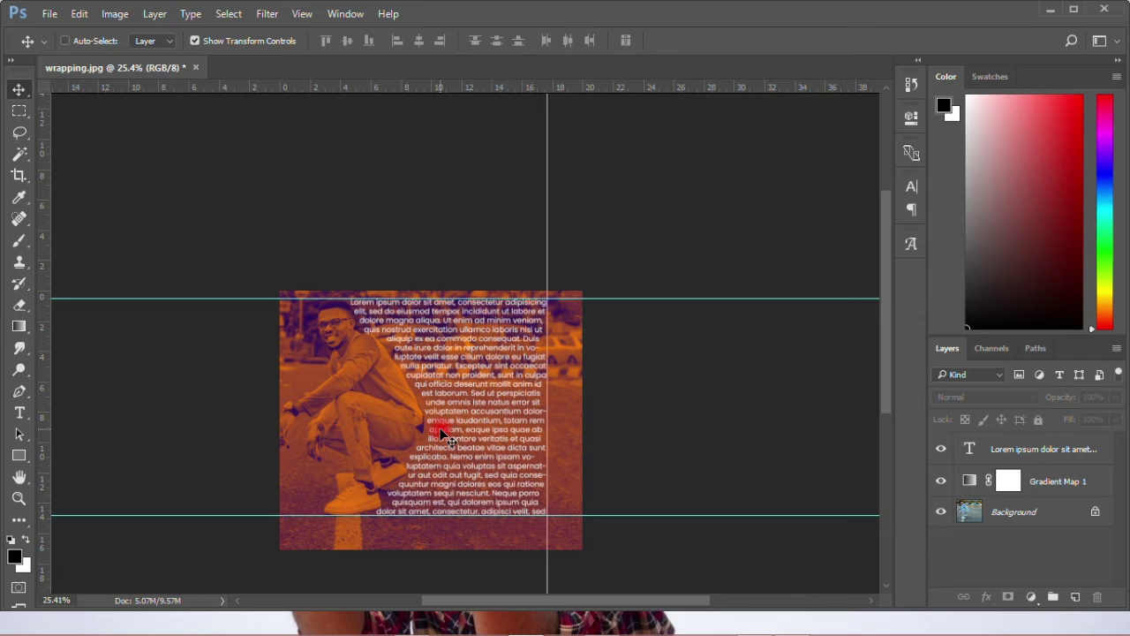
pyautogui.scroll(1, 446, 434)
pyautogui.scroll(3, 446, 435)
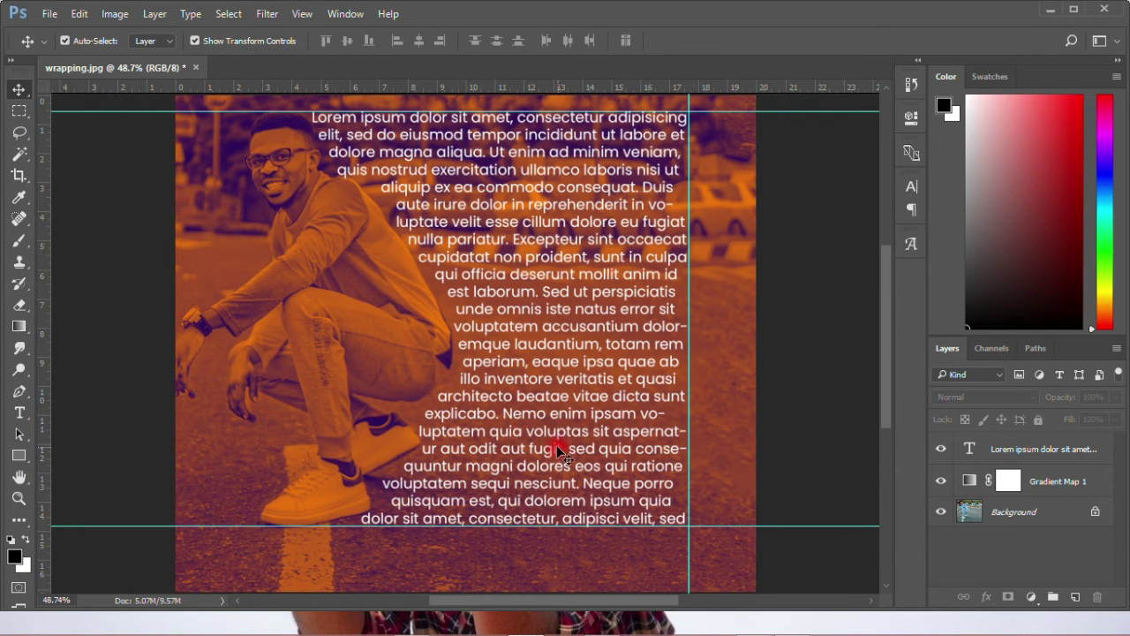
pyautogui.scroll(-2, 558, 450)
pyautogui.scroll(3, 479, 365)
pyautogui.scroll(-2, 459, 380)
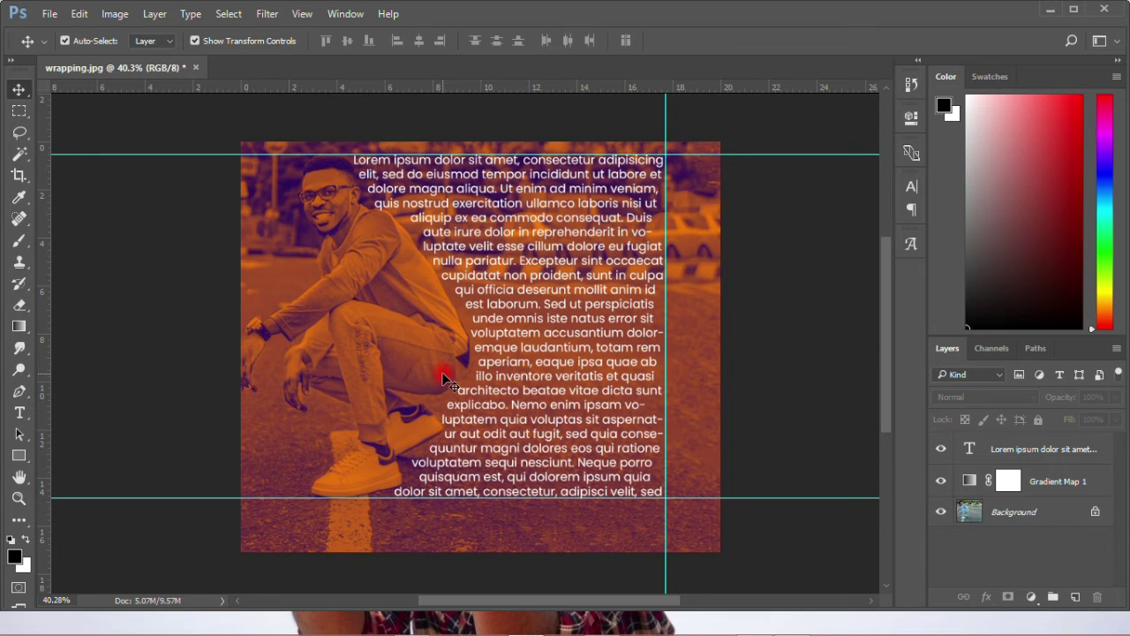
pyautogui.click(557, 331)
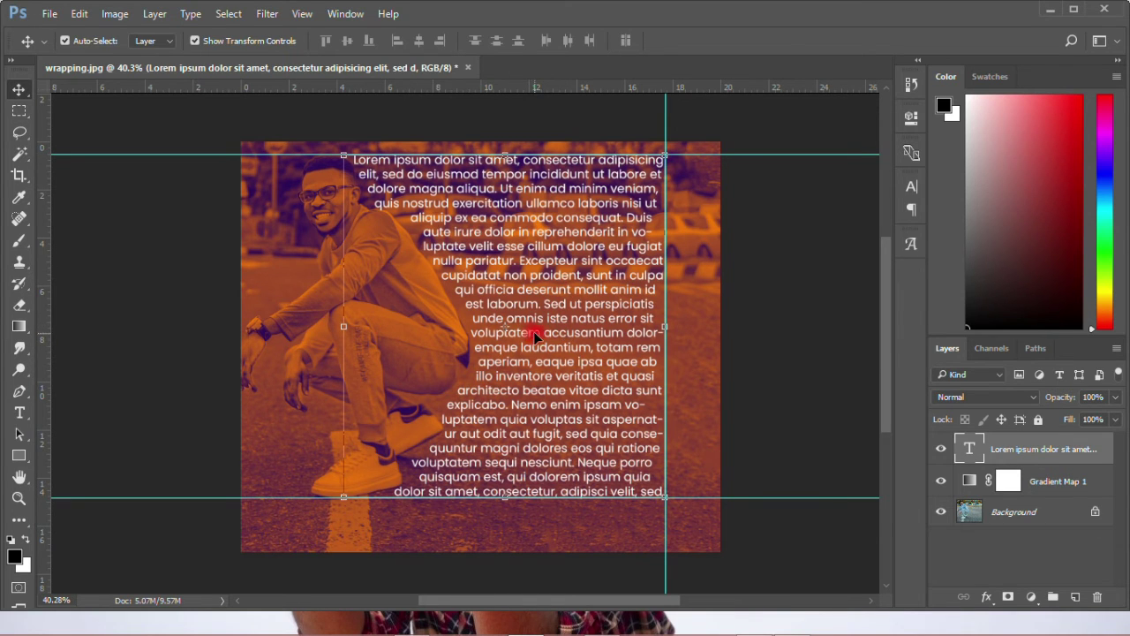
# Apply Justify Last Left alignment in the Paragraph panel, then collapse the Character/Paragraph panel
pyautogui.click(912, 210)
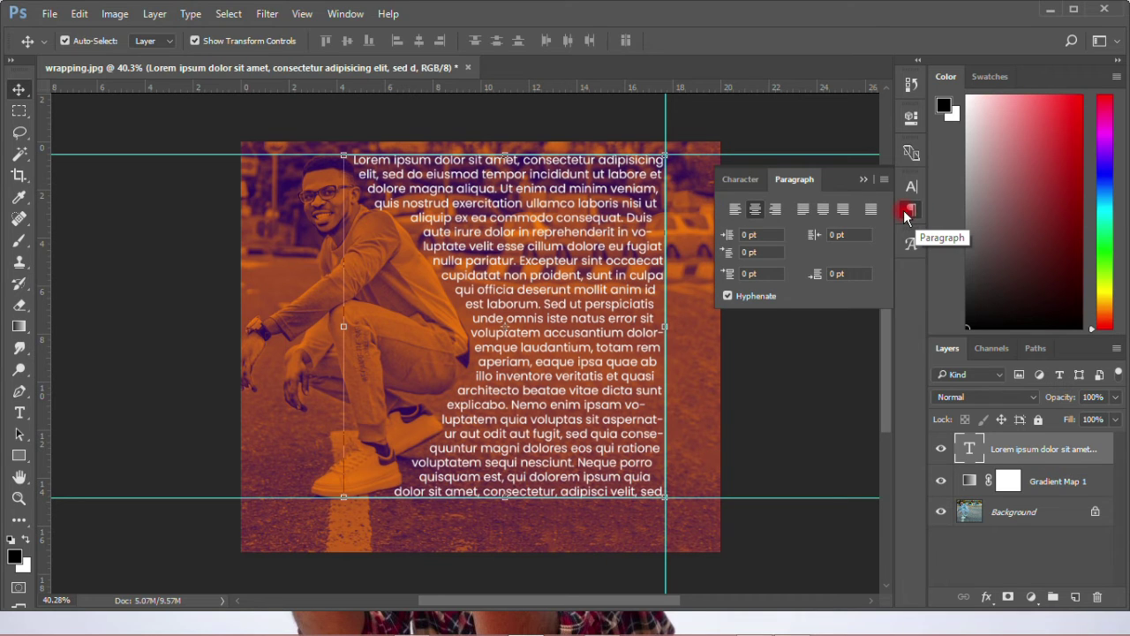
pyautogui.click(896, 215)
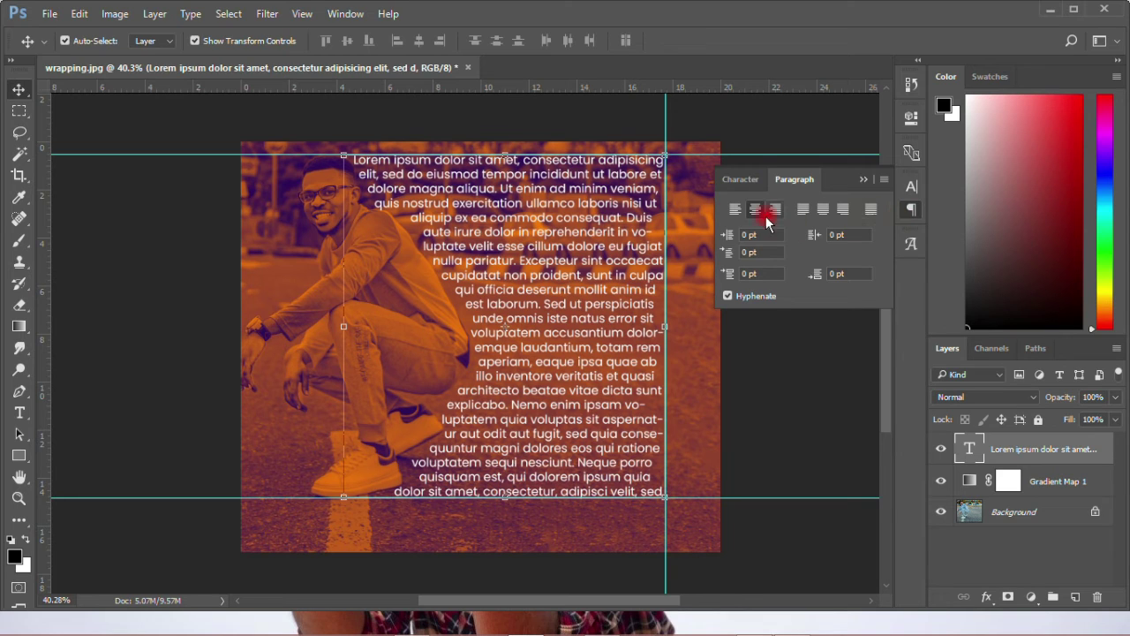
pyautogui.click(737, 209)
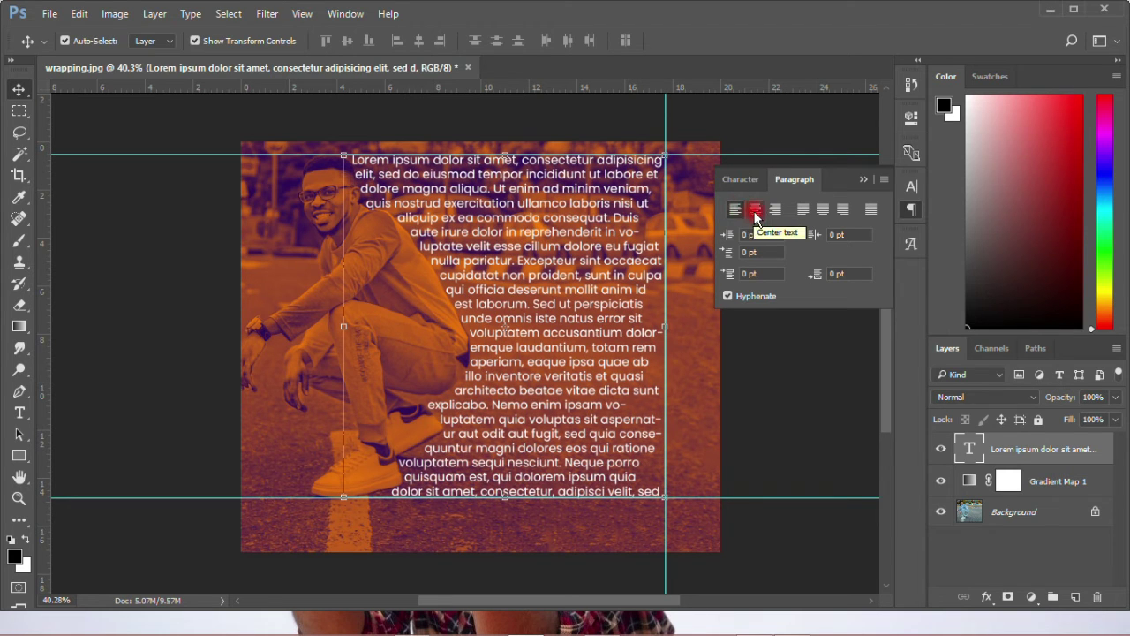
pyautogui.click(755, 209)
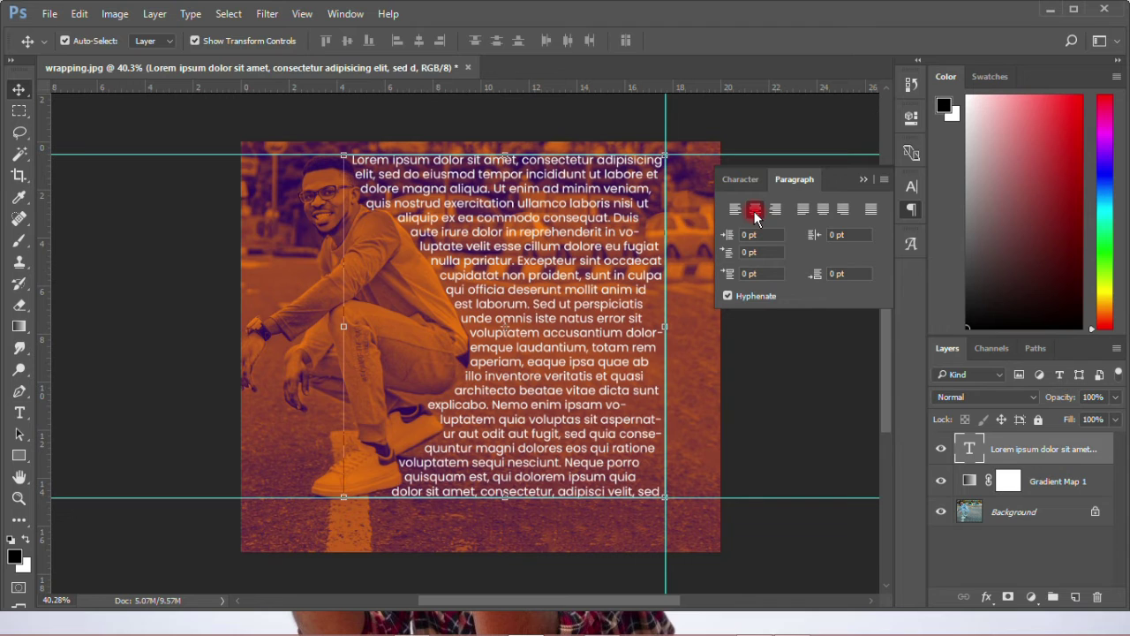
pyautogui.click(777, 210)
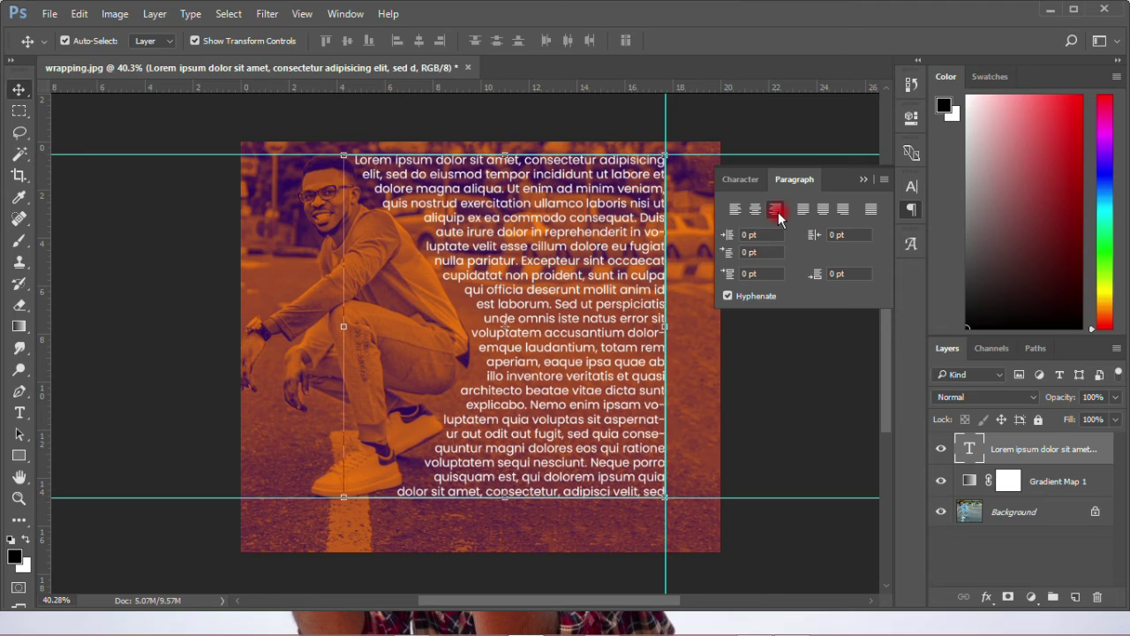
pyautogui.click(803, 209)
pyautogui.click(803, 209)
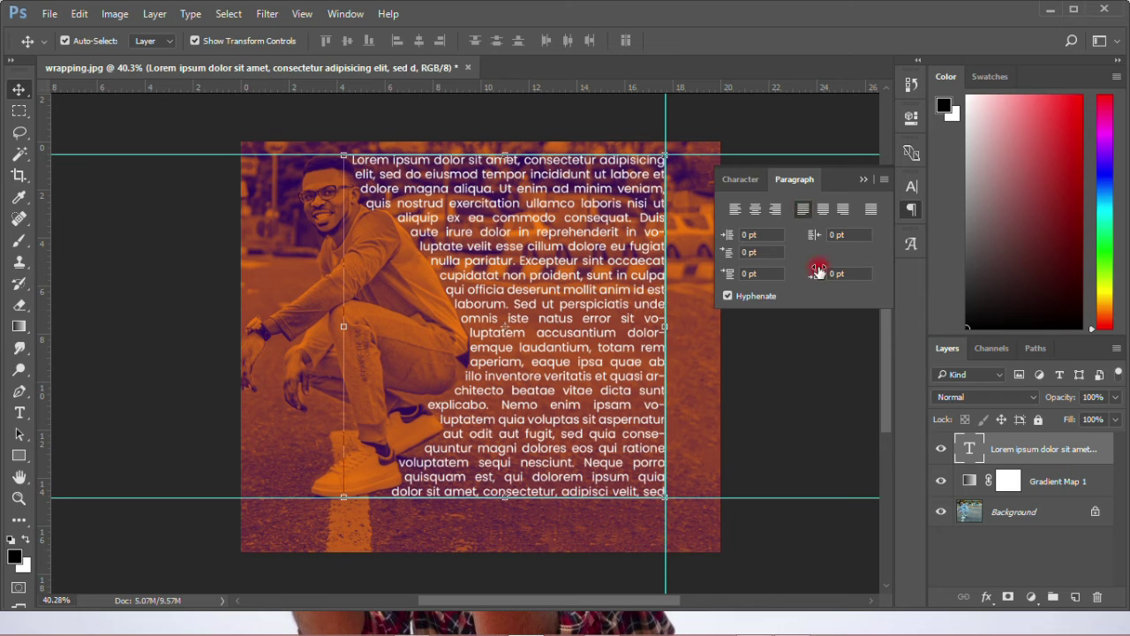
pyautogui.click(910, 186)
pyautogui.click(909, 187)
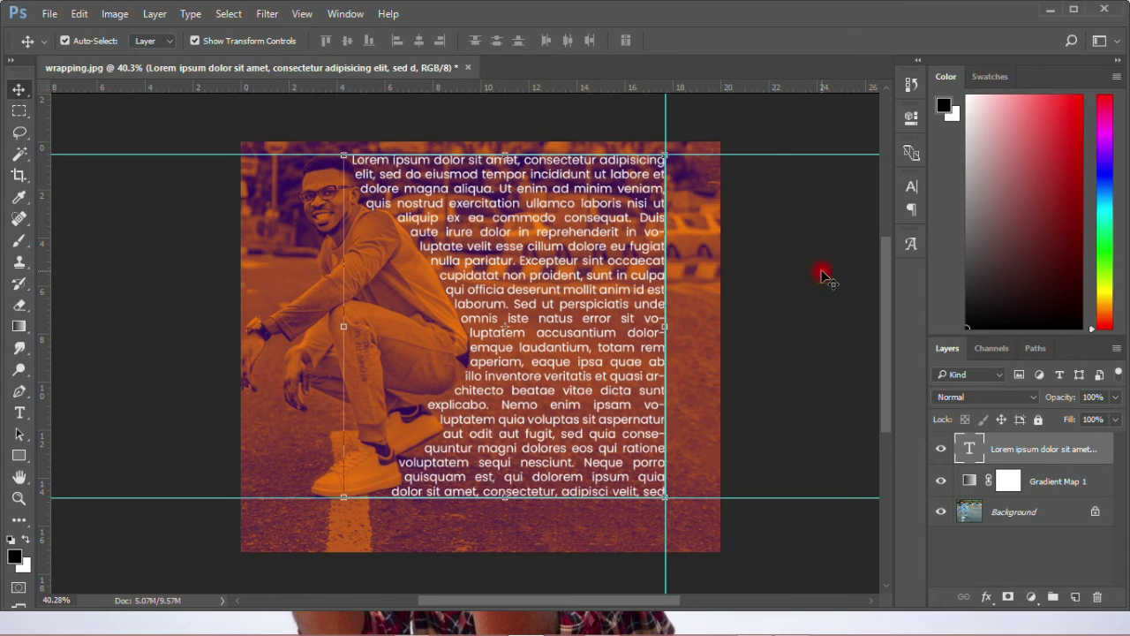
pyautogui.click(820, 270)
# Clear all canvas guides and toggle Gradient Map 1 off and on to compare colours
pyautogui.click(301, 14)
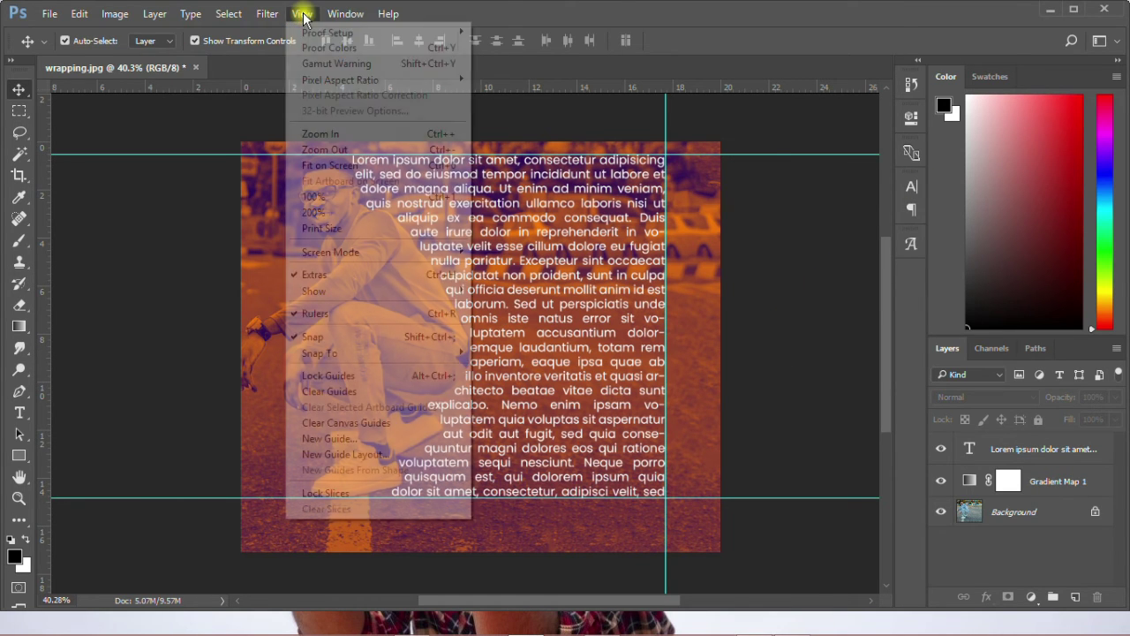
pyautogui.click(337, 422)
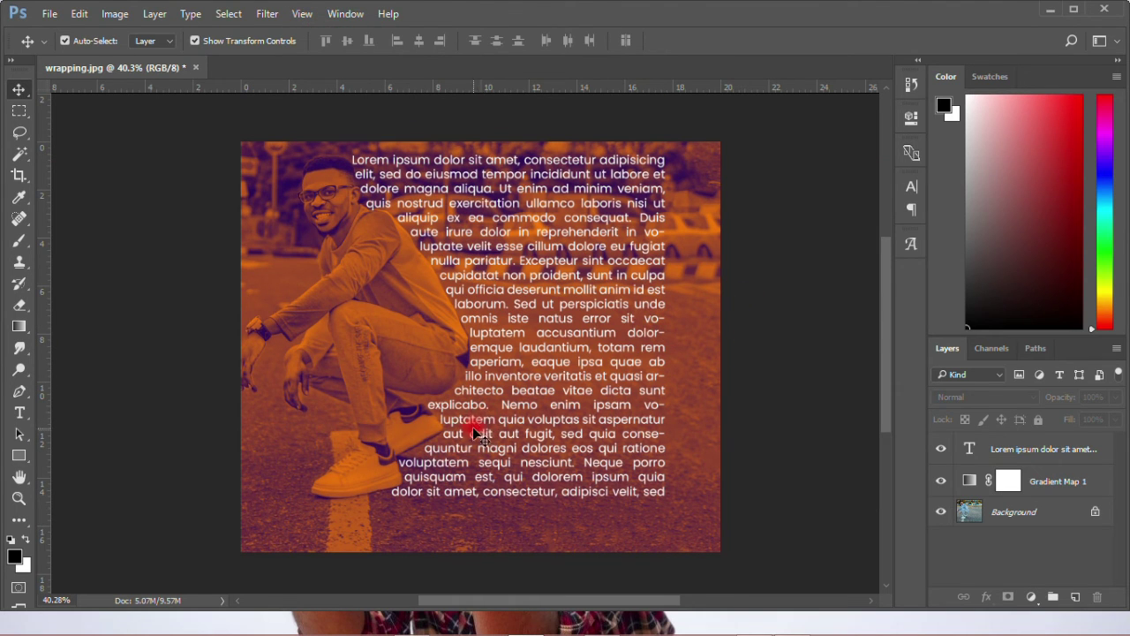
pyautogui.click(941, 481)
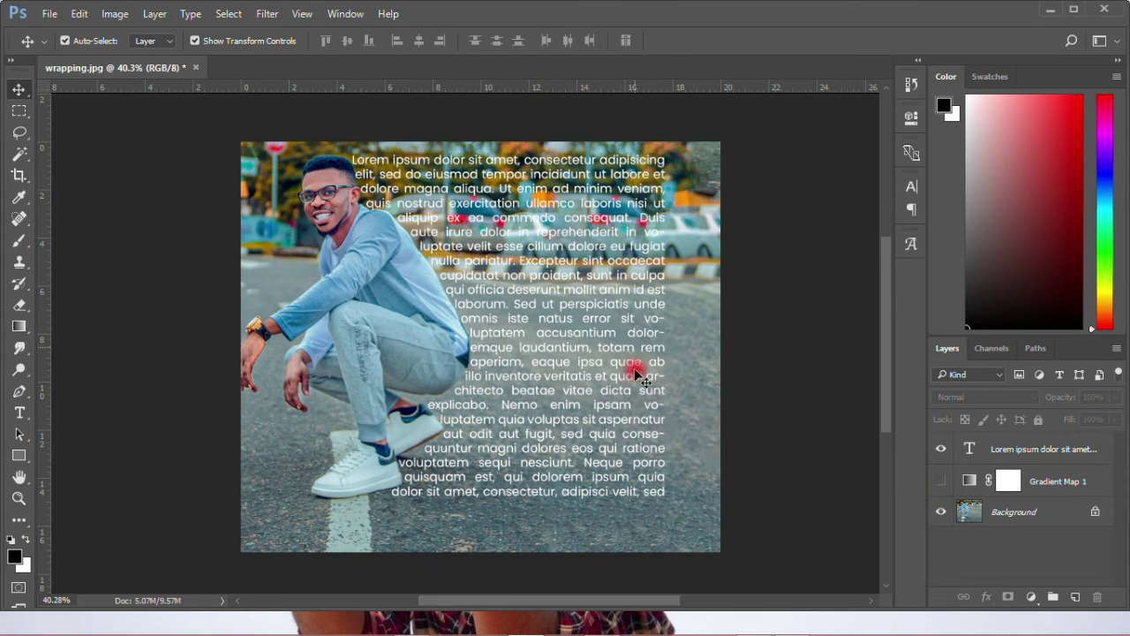
pyautogui.click(941, 481)
# Change Gradient Map 1's orange end stop to black, making a violet-to-black gradient
pyautogui.doubleClick(971, 482)
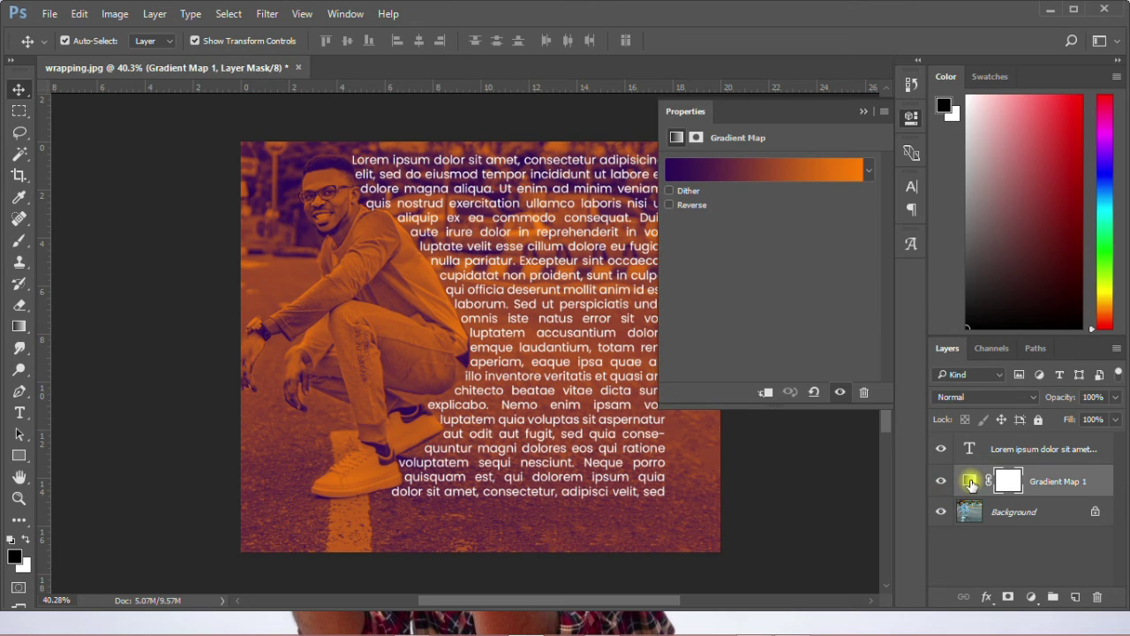
pyautogui.click(771, 164)
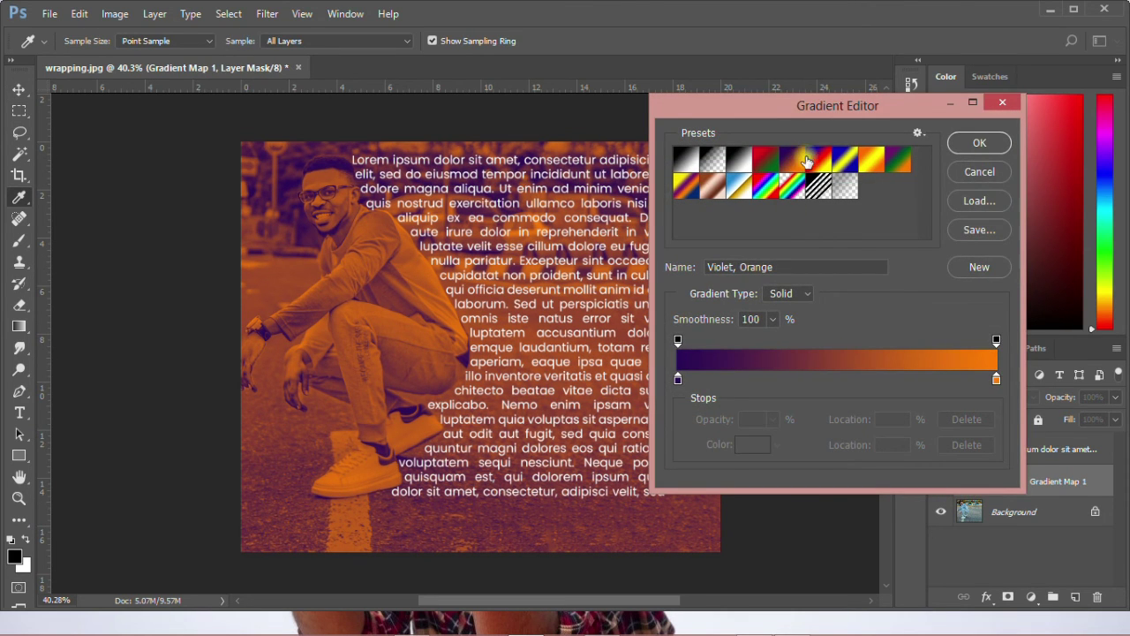
pyautogui.click(766, 161)
pyautogui.click(792, 162)
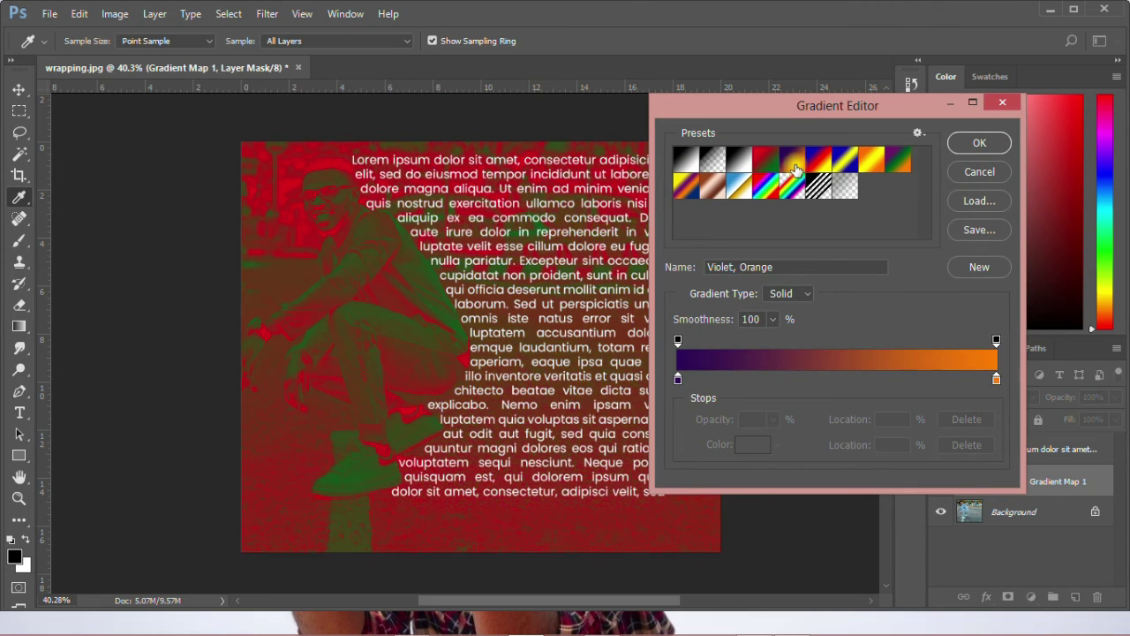
pyautogui.doubleClick(995, 378)
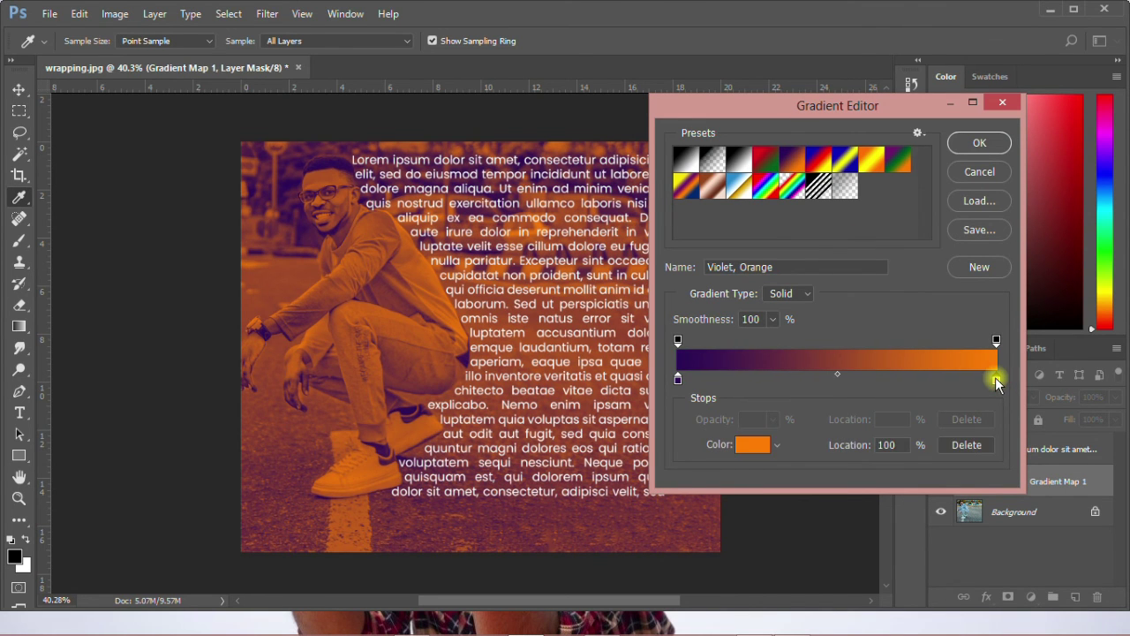
pyautogui.moveTo(644, 379)
pyautogui.mouseDown()
pyautogui.moveTo(608, 385)
pyautogui.moveTo(639, 395)
pyautogui.moveTo(600, 395)
pyautogui.mouseUp()
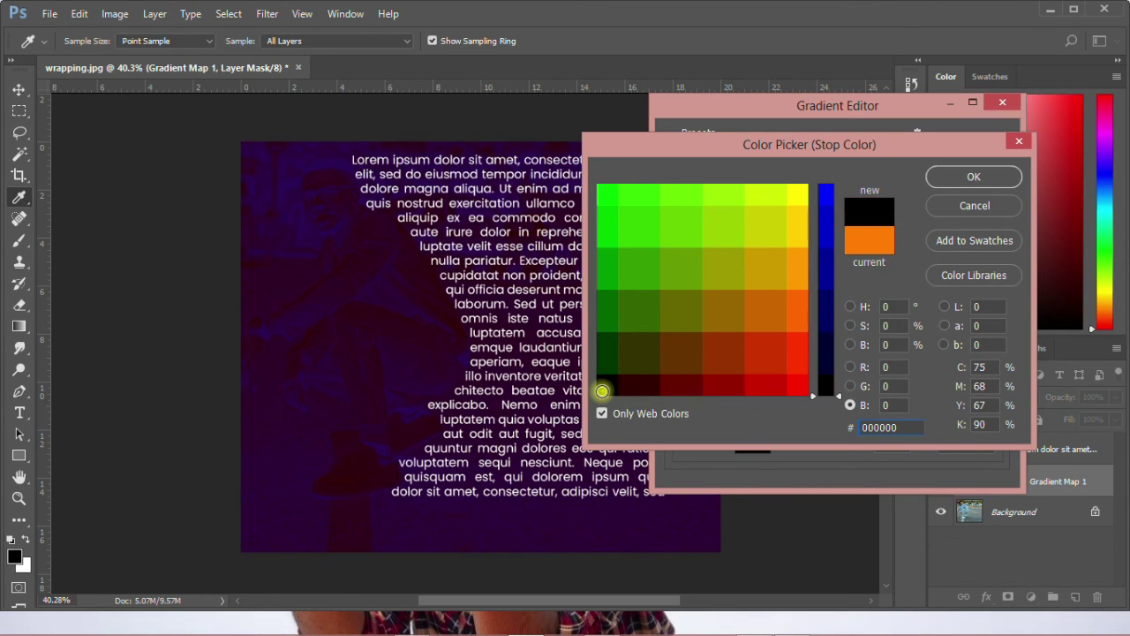
pyautogui.click(958, 177)
pyautogui.click(960, 152)
pyautogui.click(911, 118)
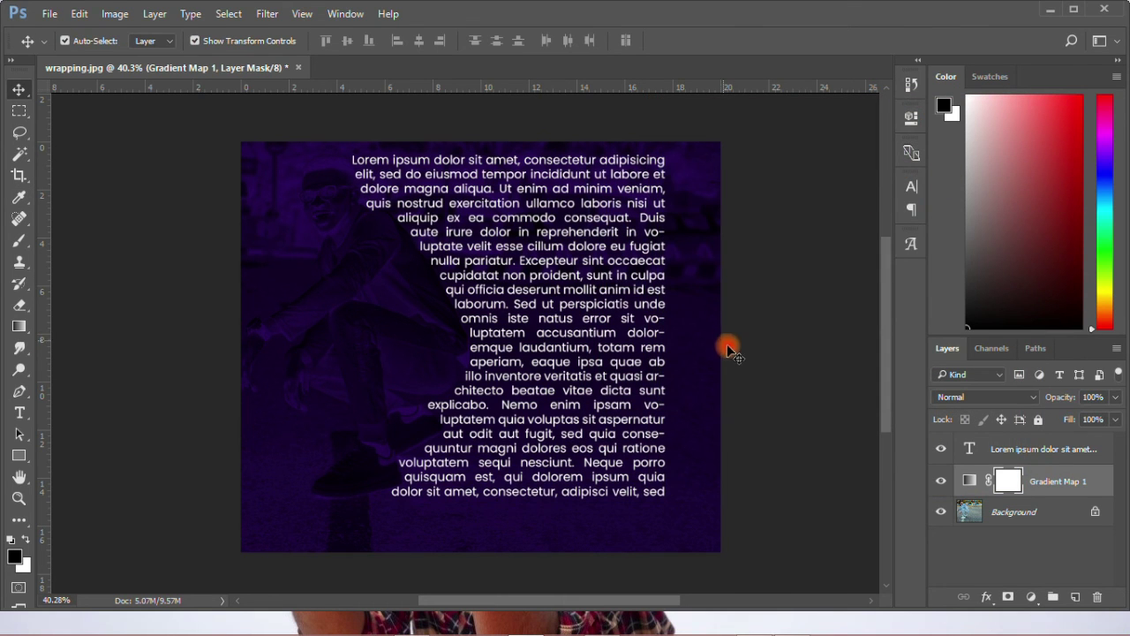
# Try Color and Soft Light blending on Gradient Map 1, settle on Overlay, then deselect it
pyautogui.click(1009, 396)
pyautogui.click(967, 373)
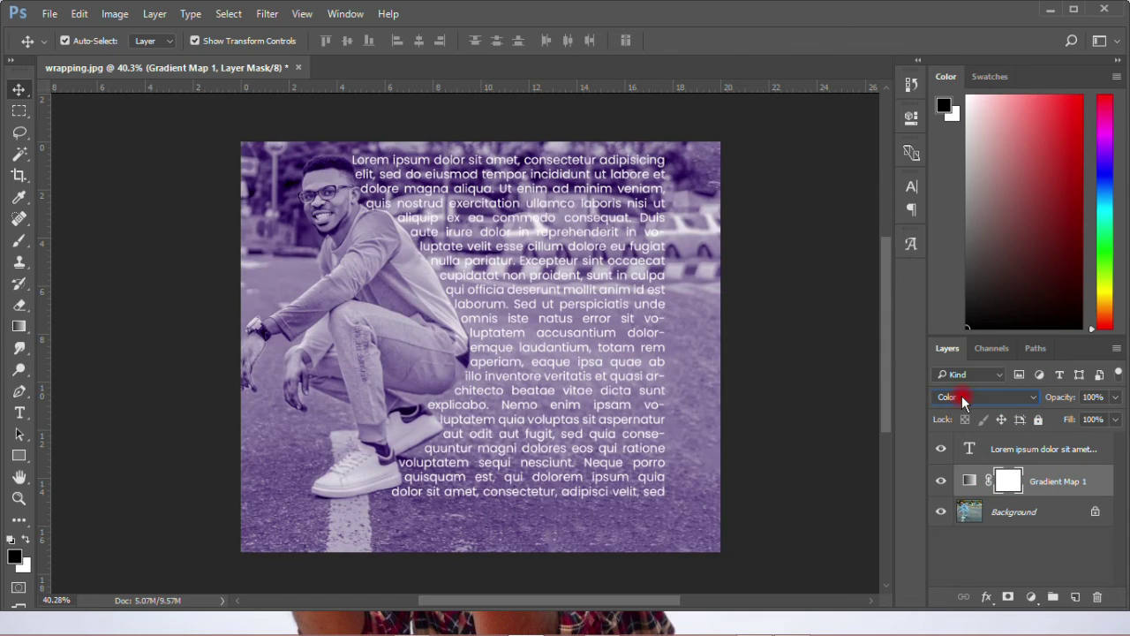
pyautogui.click(961, 395)
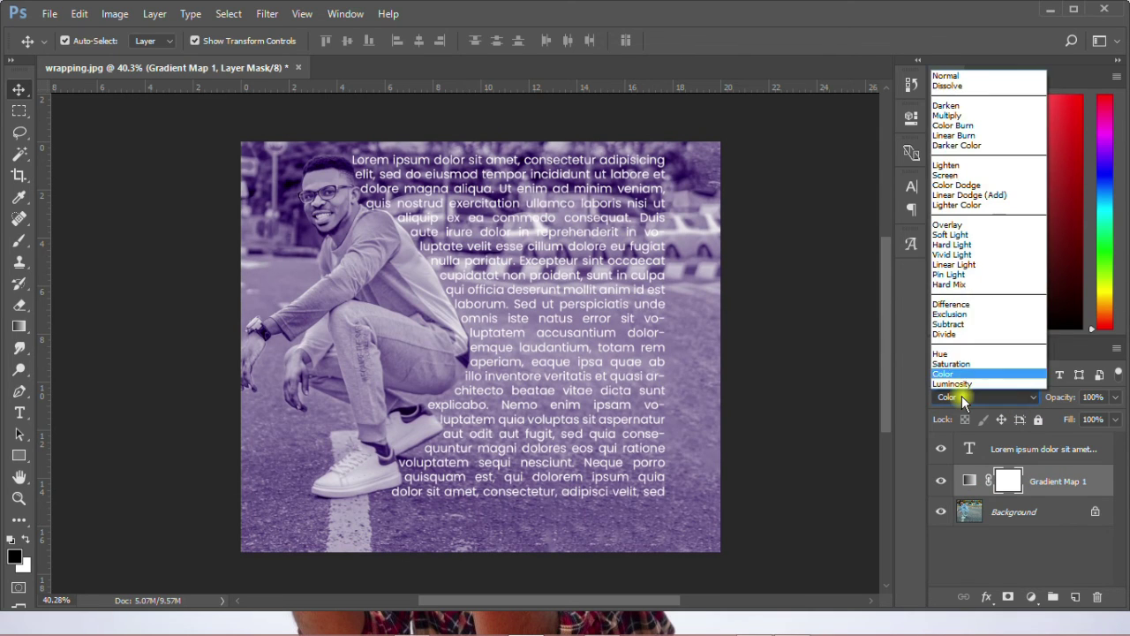
pyautogui.click(954, 237)
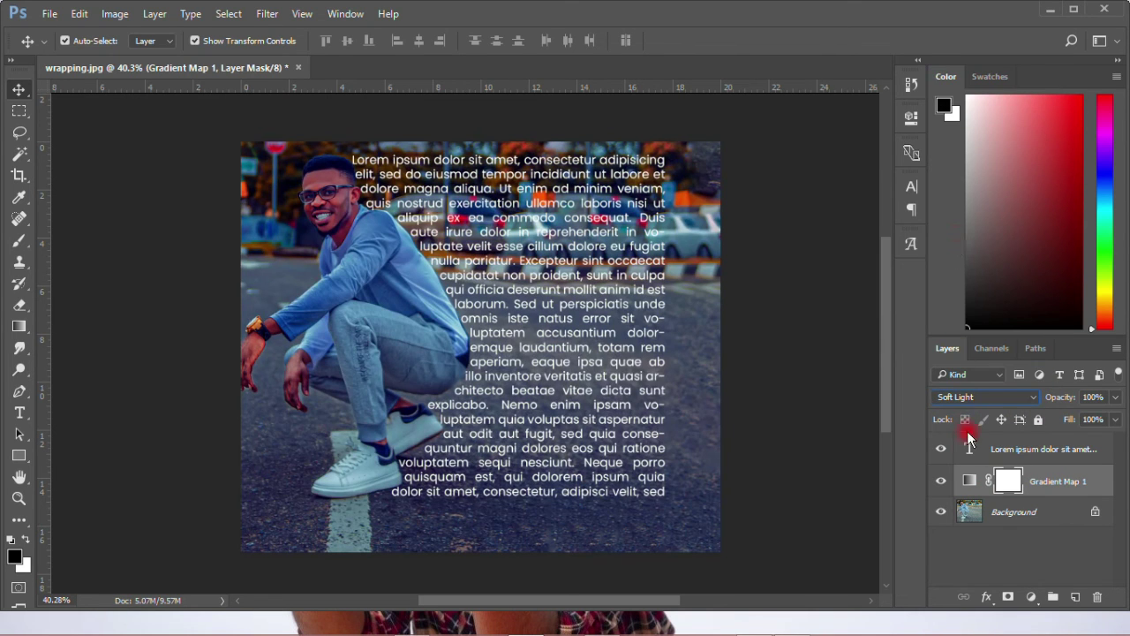
pyautogui.click(961, 397)
pyautogui.click(950, 226)
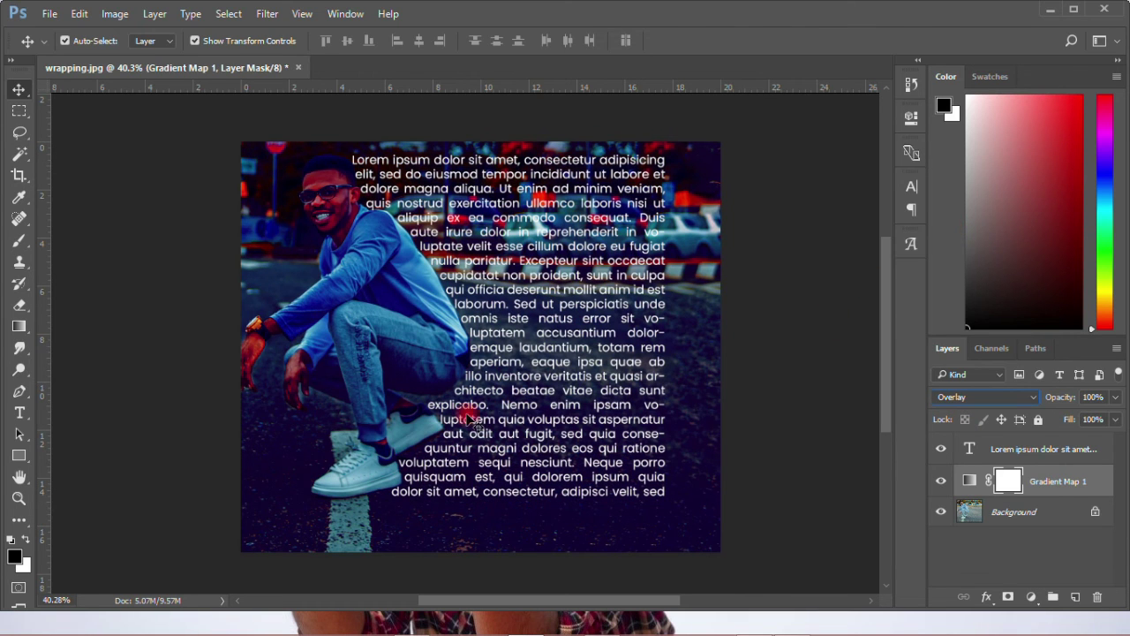
pyautogui.click(770, 344)
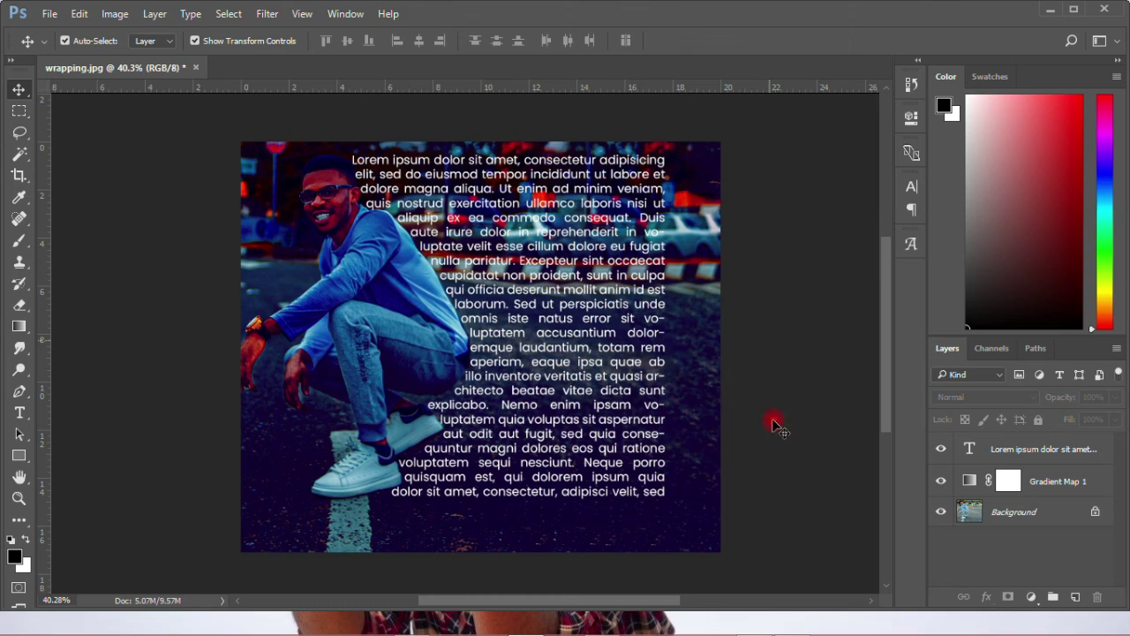